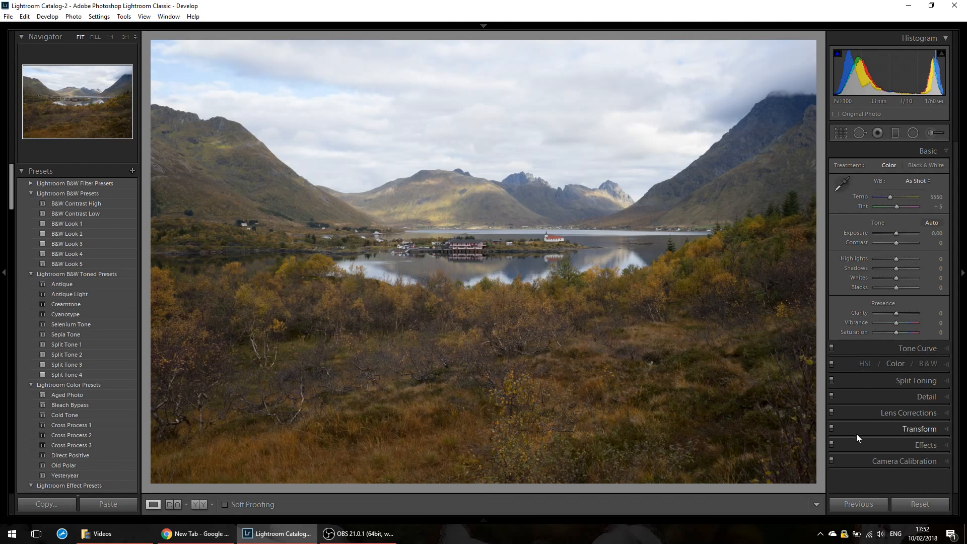
# - Enable the lens profile corrections and set the white balance by sampling a neutral spot at the white church
pyautogui.click(905, 416)
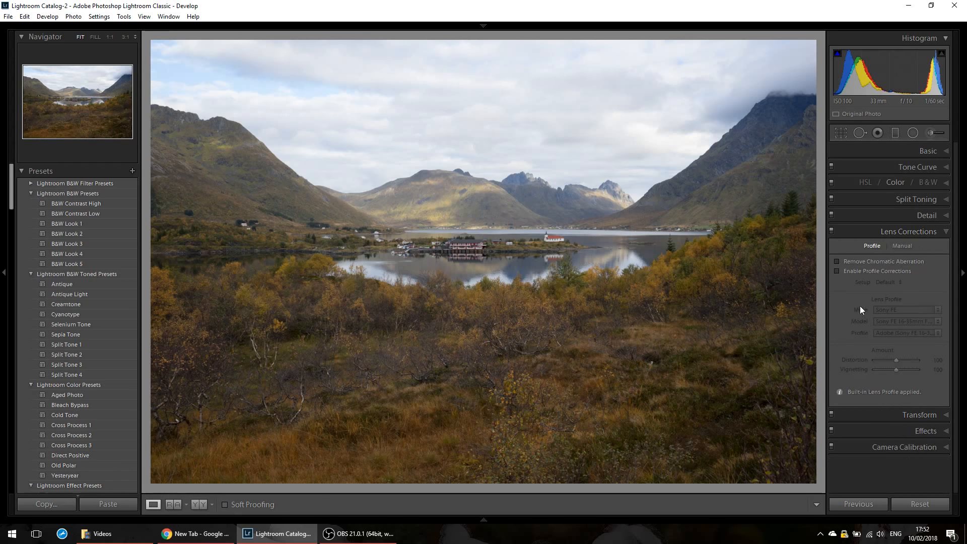
pyautogui.click(863, 270)
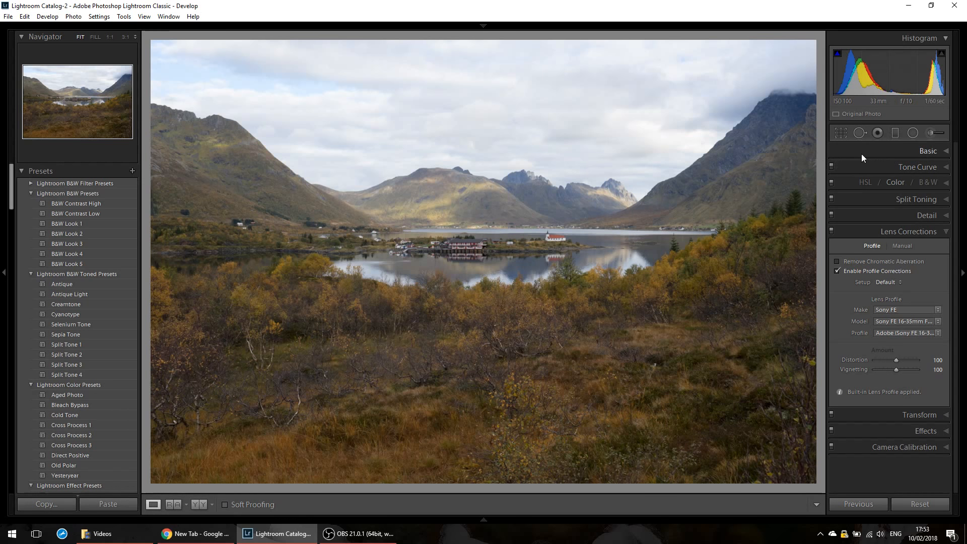
pyautogui.click(929, 151)
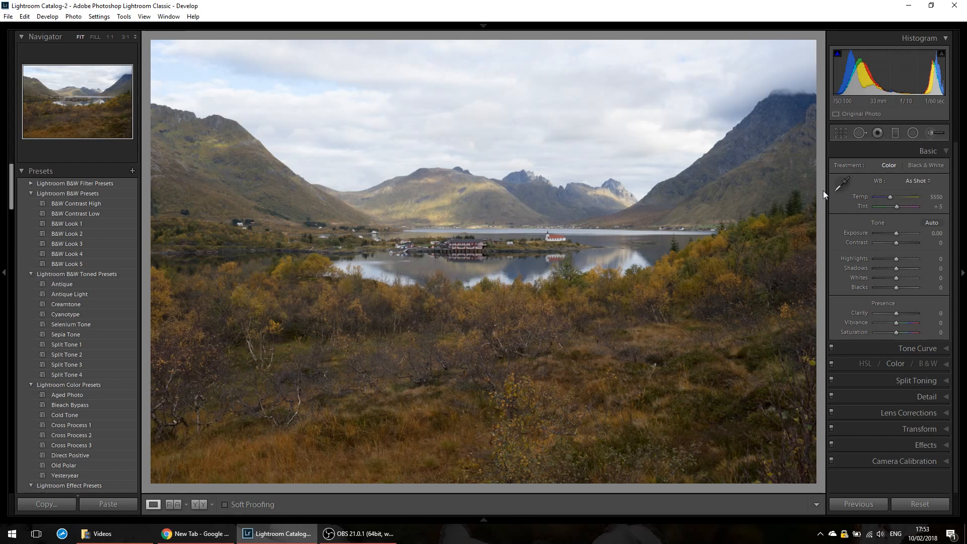
pyautogui.click(841, 183)
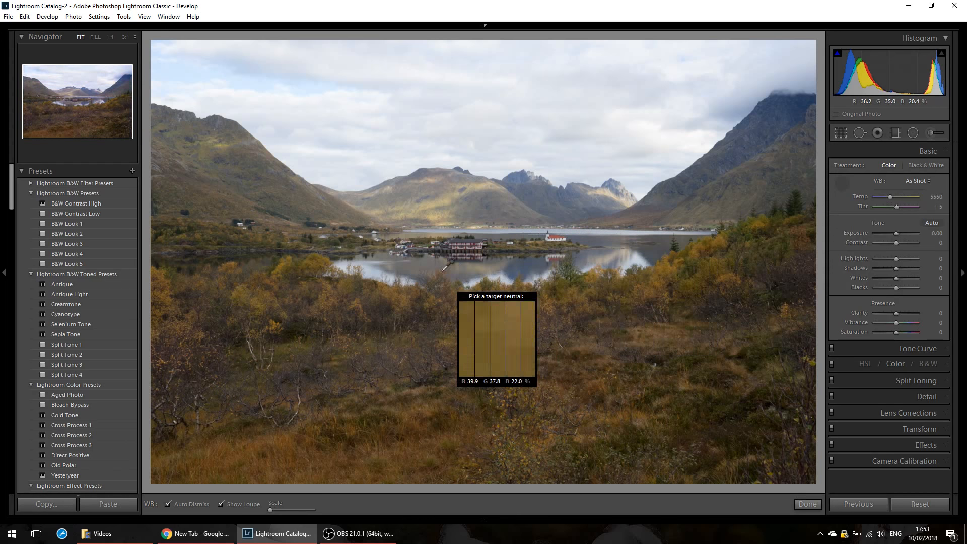
pyautogui.click(566, 239)
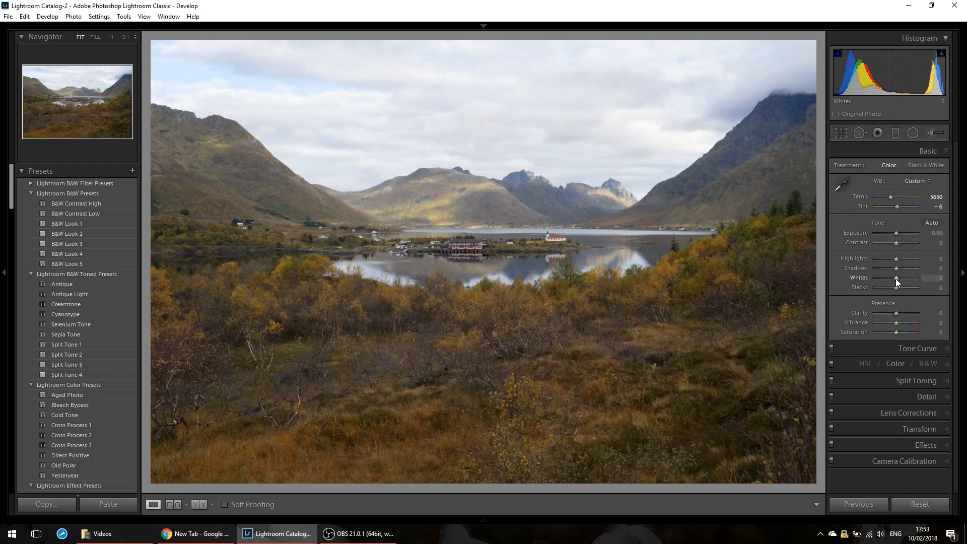
# - Adjust the photo's tone: Whites +17, Blacks +5, Highlights −71, Contrast +40 and Shadows +26
pyautogui.press('alt')
pyautogui.moveTo(896, 279)
pyautogui.mouseDown()
pyautogui.moveTo(878, 280)
pyautogui.moveTo(909, 280)
pyautogui.moveTo(876, 289)
pyautogui.moveTo(897, 289)
pyautogui.mouseUp()
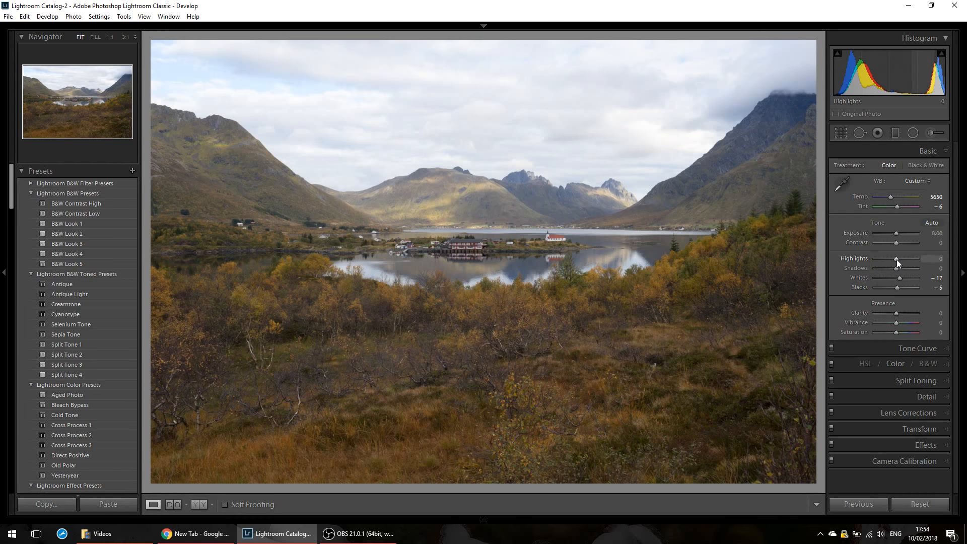
pyautogui.moveTo(896, 259)
pyautogui.mouseDown()
pyautogui.moveTo(877, 259)
pyautogui.moveTo(935, 261)
pyautogui.moveTo(863, 265)
pyautogui.moveTo(923, 264)
pyautogui.moveTo(881, 262)
pyautogui.mouseUp()
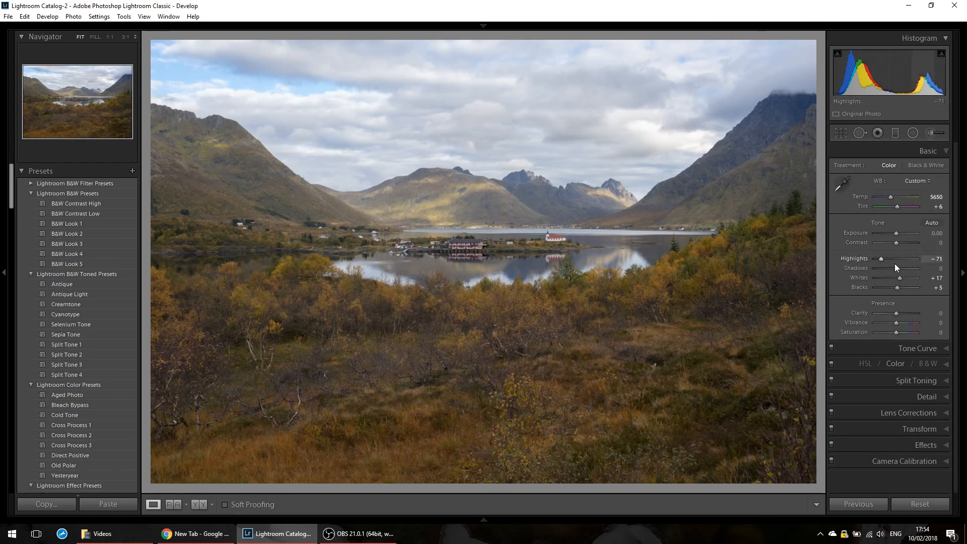
pyautogui.moveTo(897, 269)
pyautogui.mouseDown()
pyautogui.moveTo(925, 271)
pyautogui.moveTo(883, 275)
pyautogui.moveTo(899, 268)
pyautogui.mouseUp()
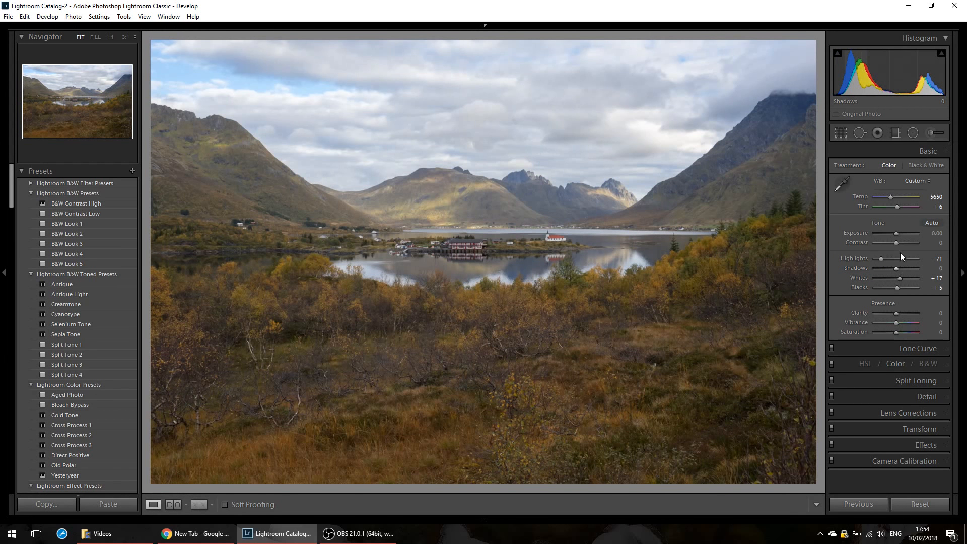
pyautogui.moveTo(897, 243); pyautogui.dragTo(905, 244)
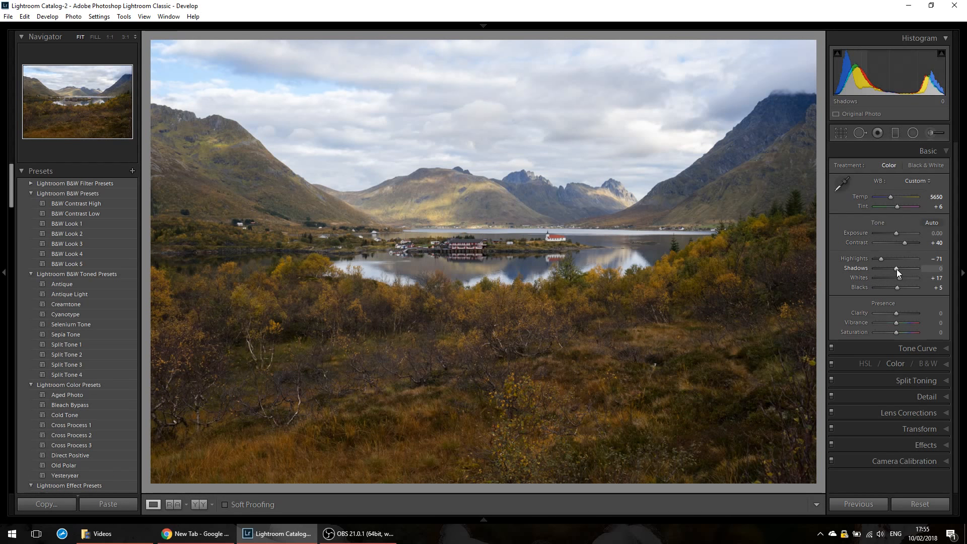
pyautogui.moveTo(899, 272); pyautogui.dragTo(903, 269)
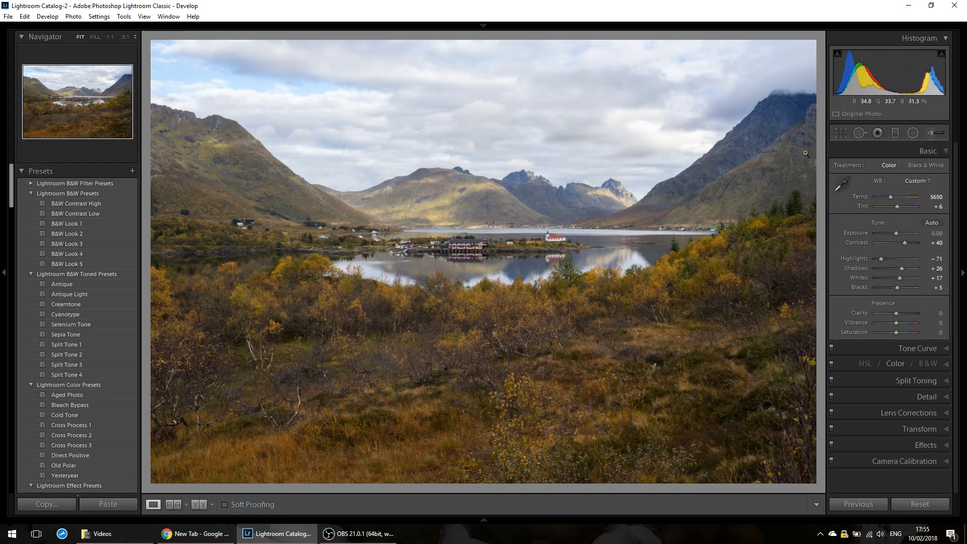
# - Crop the photo to a 16 x 9 aspect ratio, keeping all of the sky and cutting off the lowest foreground
pyautogui.click(838, 134)
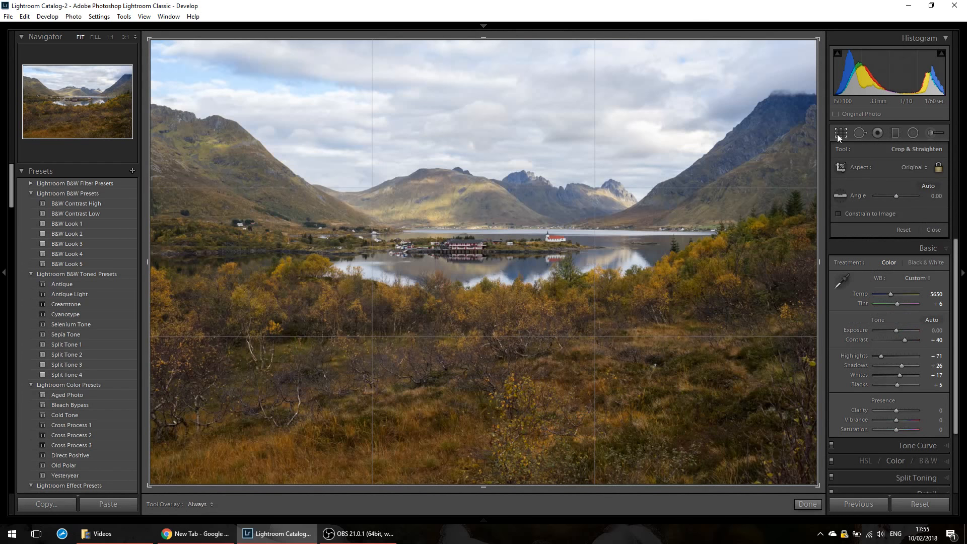
pyautogui.click(904, 167)
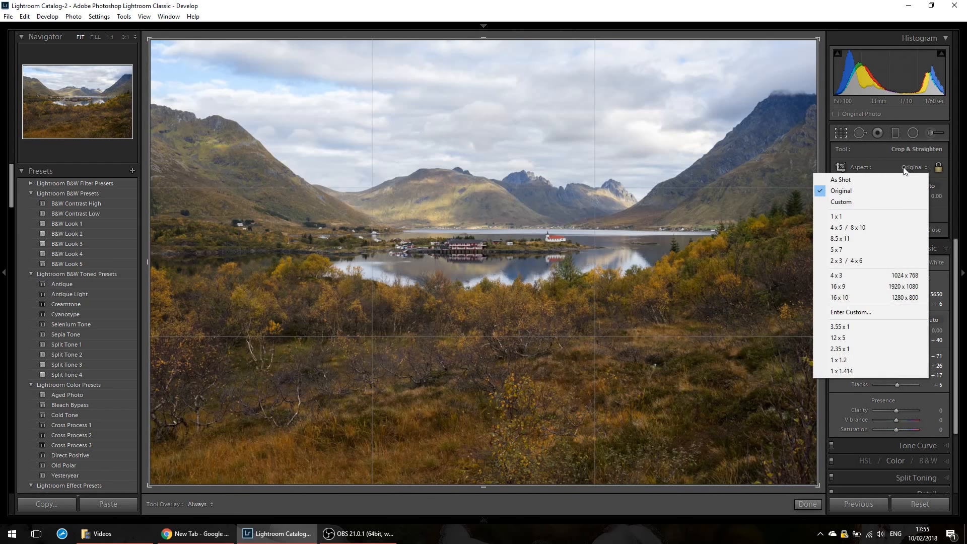
pyautogui.click(852, 286)
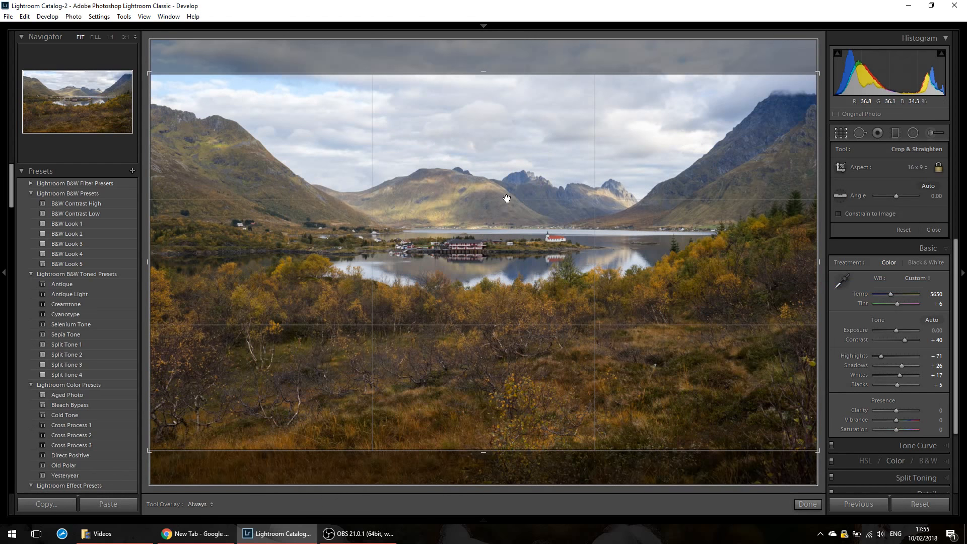
pyautogui.moveTo(507, 198); pyautogui.dragTo(507, 237)
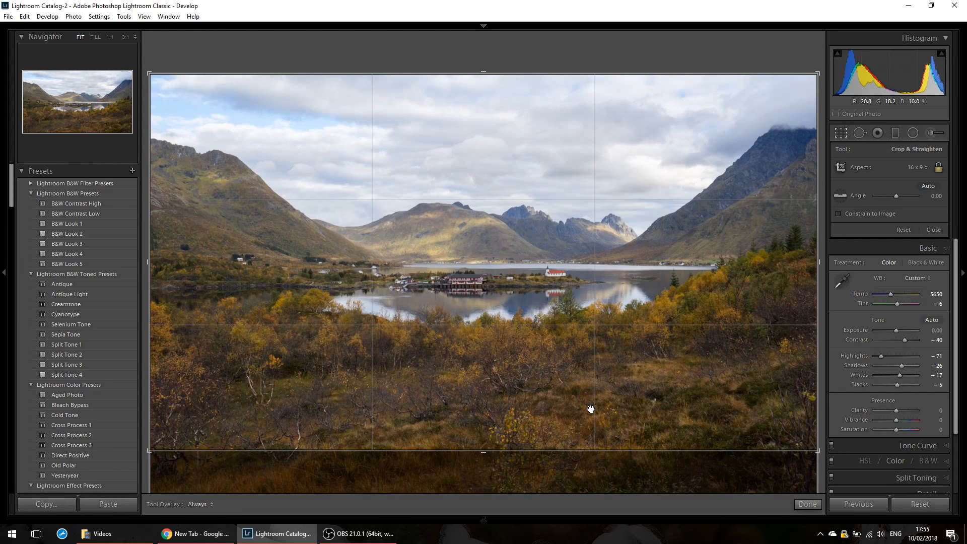
pyautogui.click(807, 504)
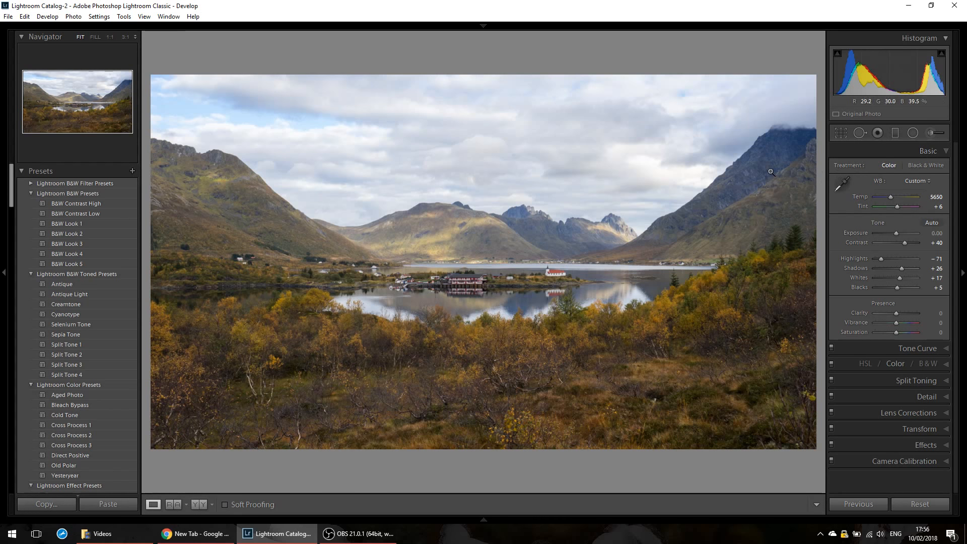
# - Add a level graduated filter fading from mid-sky down to the shoreline, with Exposure −1.04 and Clarity 24
pyautogui.click(896, 132)
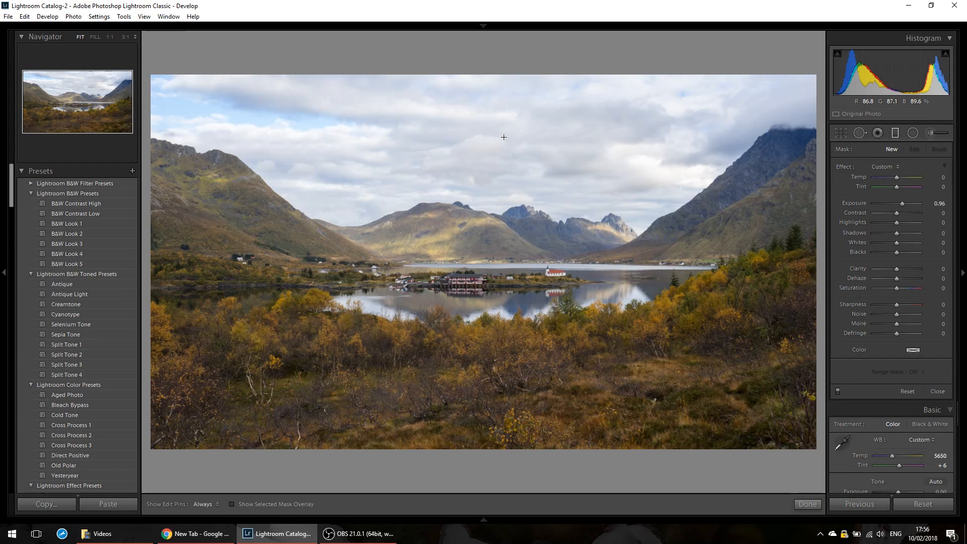
pyautogui.press('shift')
pyautogui.moveTo(503, 137); pyautogui.dragTo(457, 267)
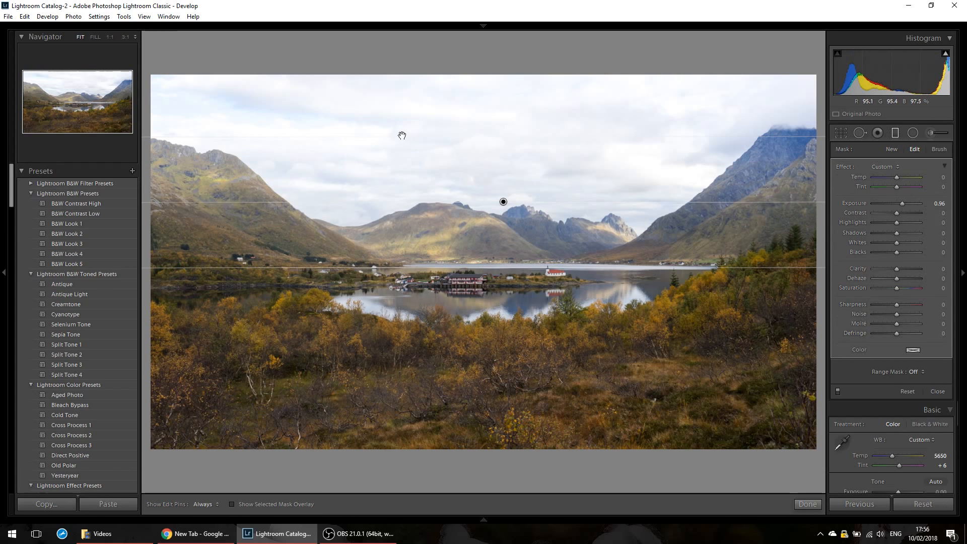
pyautogui.doubleClick(902, 204)
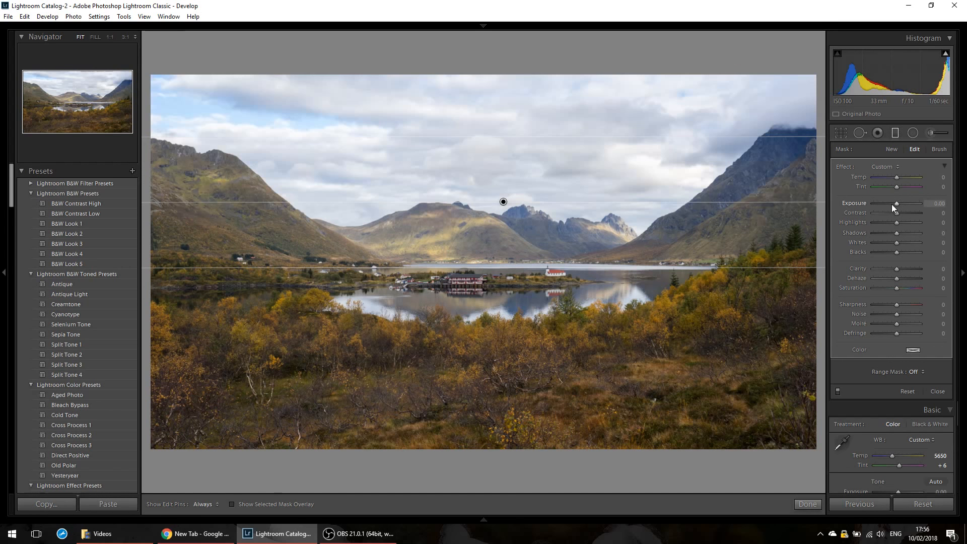
pyautogui.moveTo(896, 203); pyautogui.dragTo(890, 203)
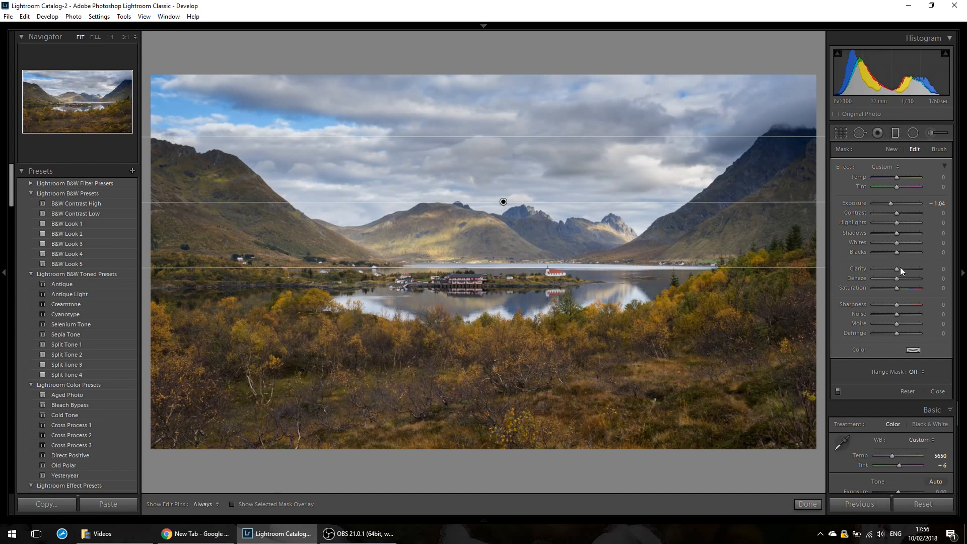
pyautogui.moveTo(896, 268); pyautogui.dragTo(902, 269)
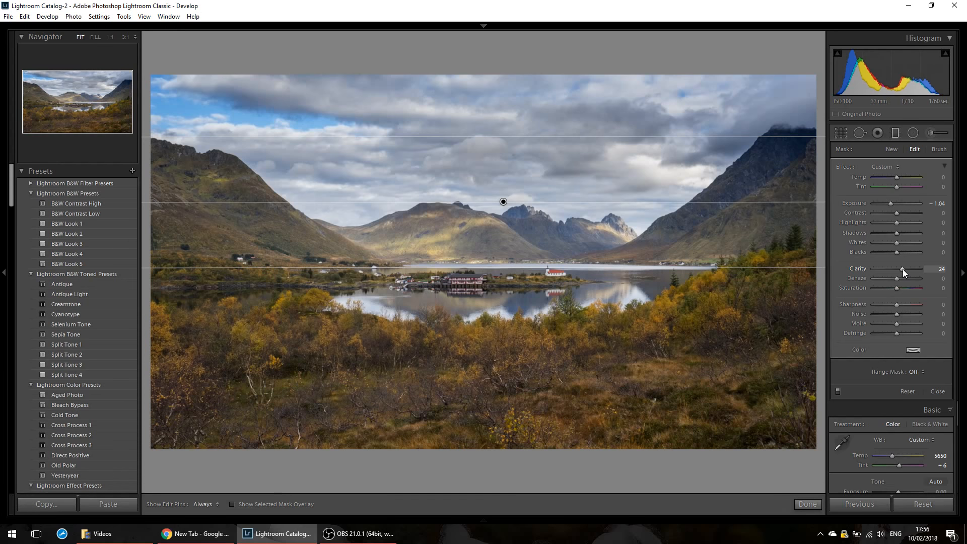
pyautogui.click(808, 504)
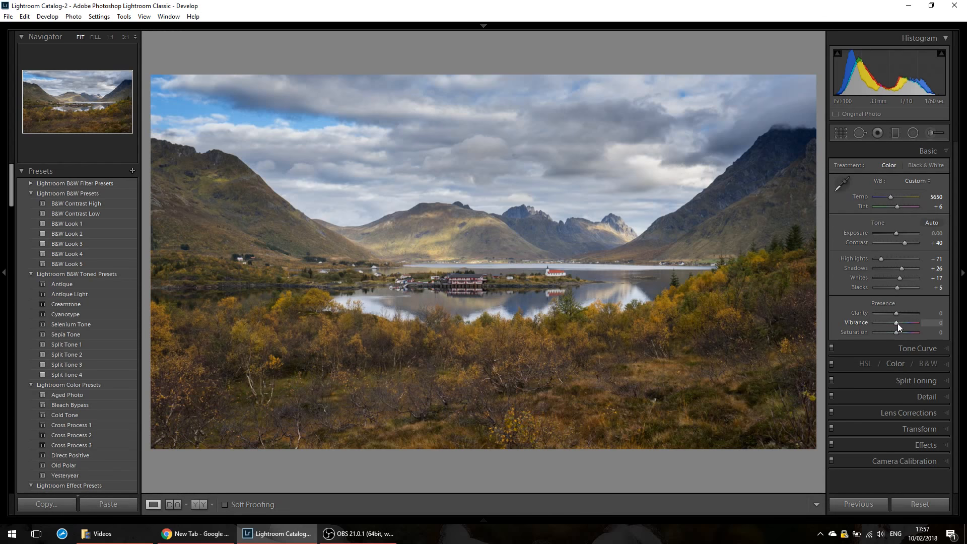
# - Try Vibrance at +55, reset it, and set the photo's Saturation to +26 instead
pyautogui.moveTo(897, 323); pyautogui.dragTo(909, 324)
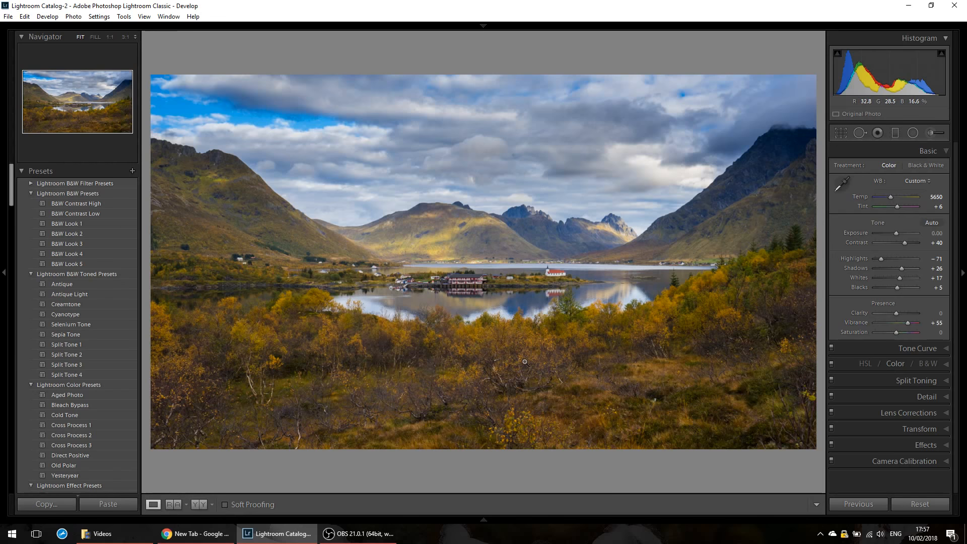
pyautogui.doubleClick(908, 325)
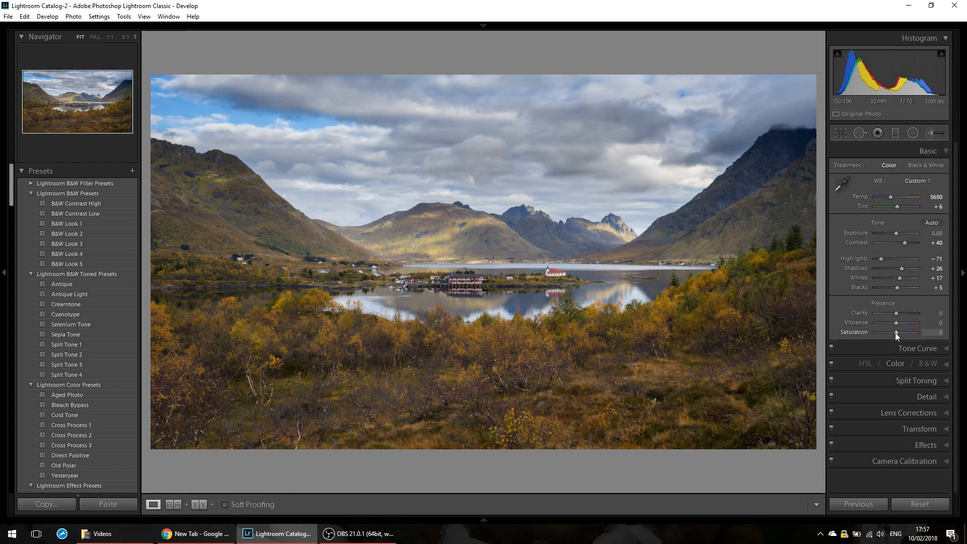
pyautogui.moveTo(898, 332); pyautogui.dragTo(905, 332)
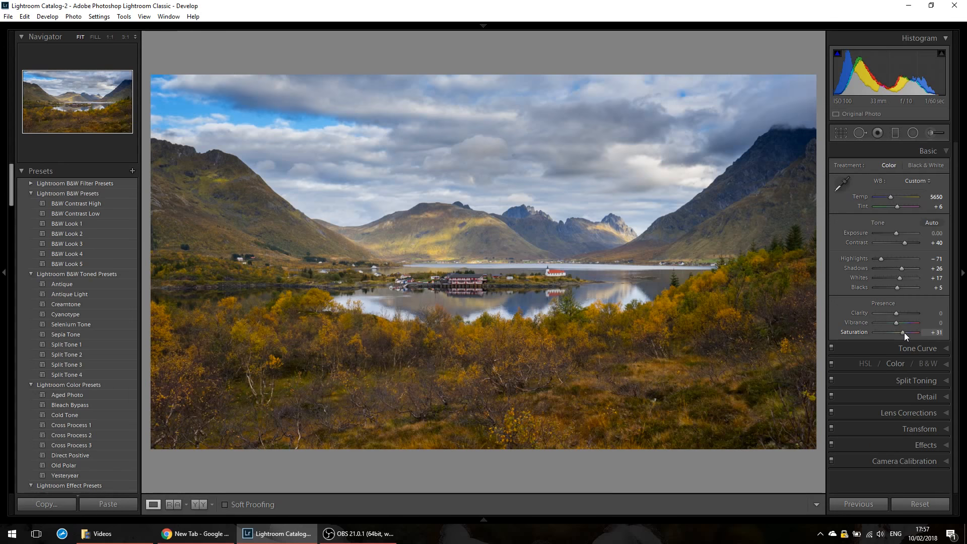
pyautogui.moveTo(904, 332); pyautogui.dragTo(902, 332)
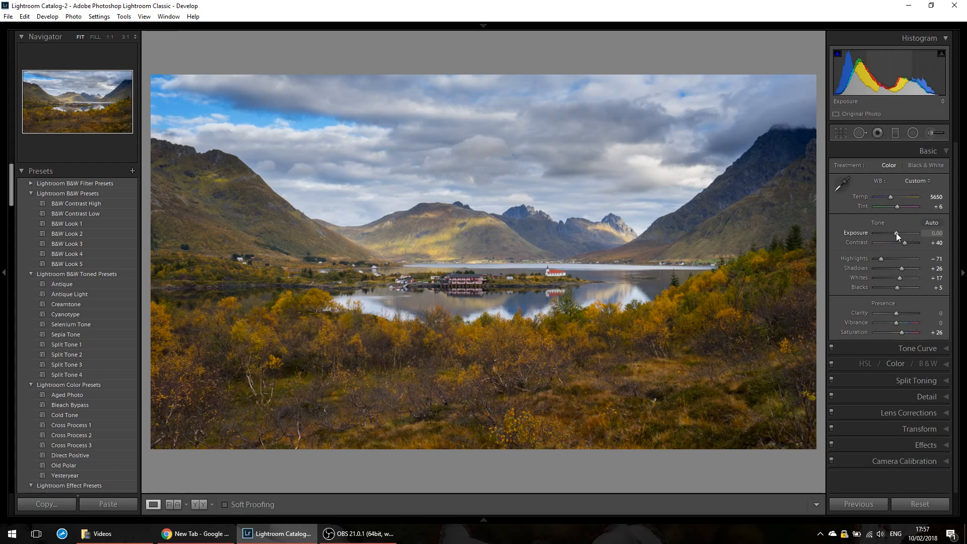
# - Raise the overall Exposure of the photo to +0.30
pyautogui.press('Up')
pyautogui.press('Up')
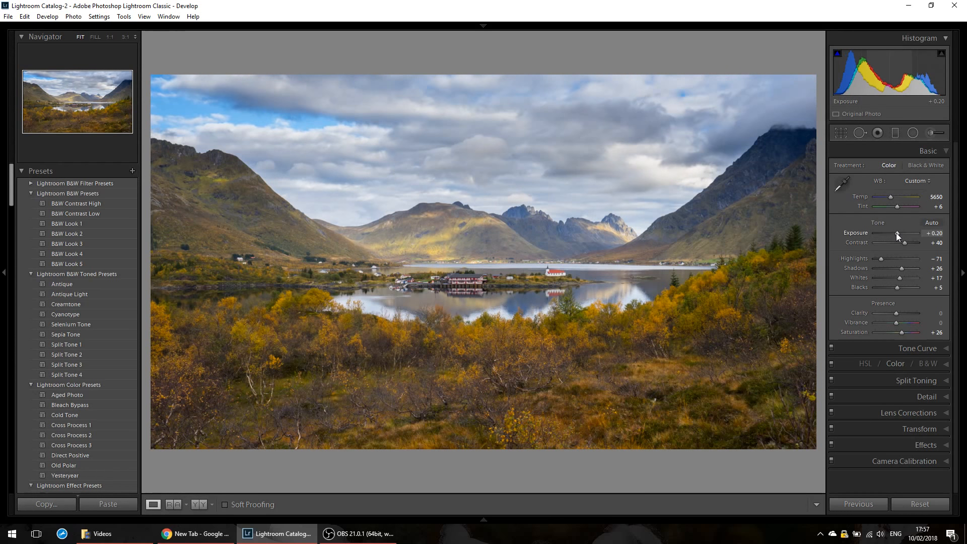
pyautogui.press('Up')
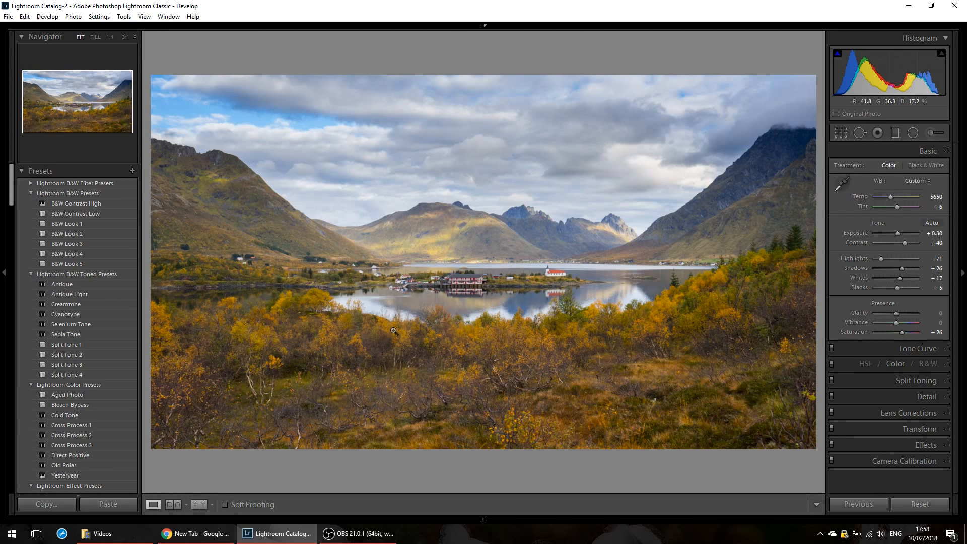
# - Send the adjusted photo to Photoshop for further editing
pyautogui.hotkey('ctrl', 'e')
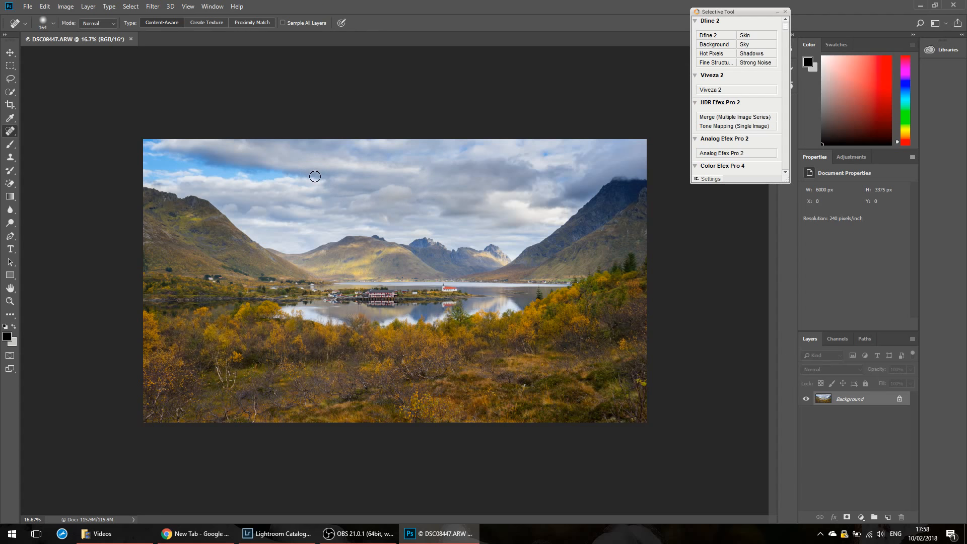
# - Remove the dark dust spot in the clouds near the blue sky gap using the Spot Healing Brush at 67 px
pyautogui.hotkey('ctrl', '+')
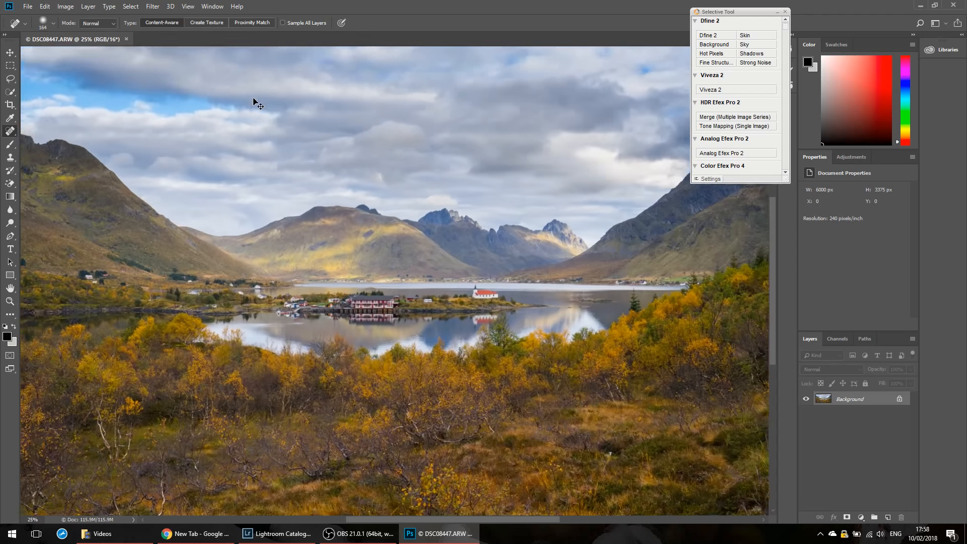
pyautogui.hotkey('ctrl', '+')
pyautogui.hotkey('ctrl', '+')
pyautogui.hotkey('ctrl', '+')
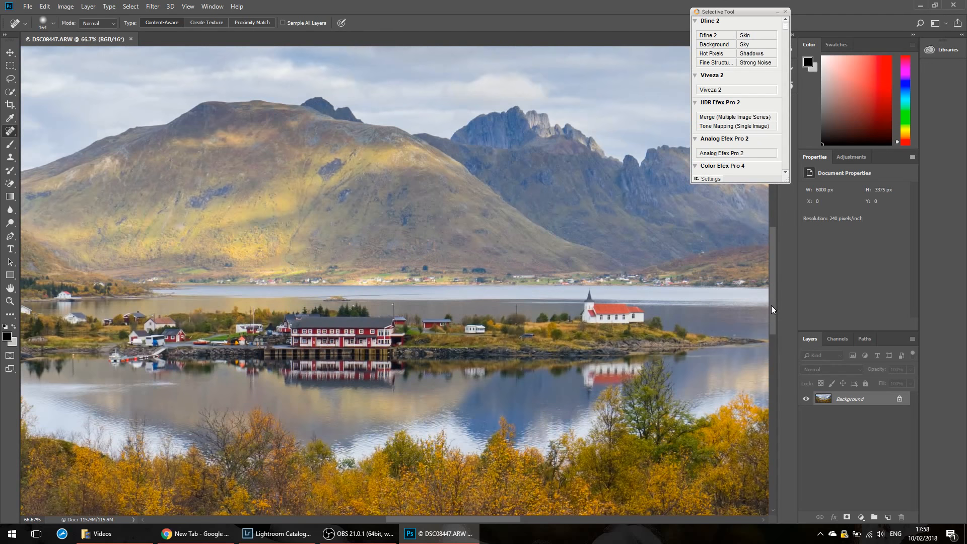
pyautogui.moveTo(772, 309); pyautogui.dragTo(780, 232)
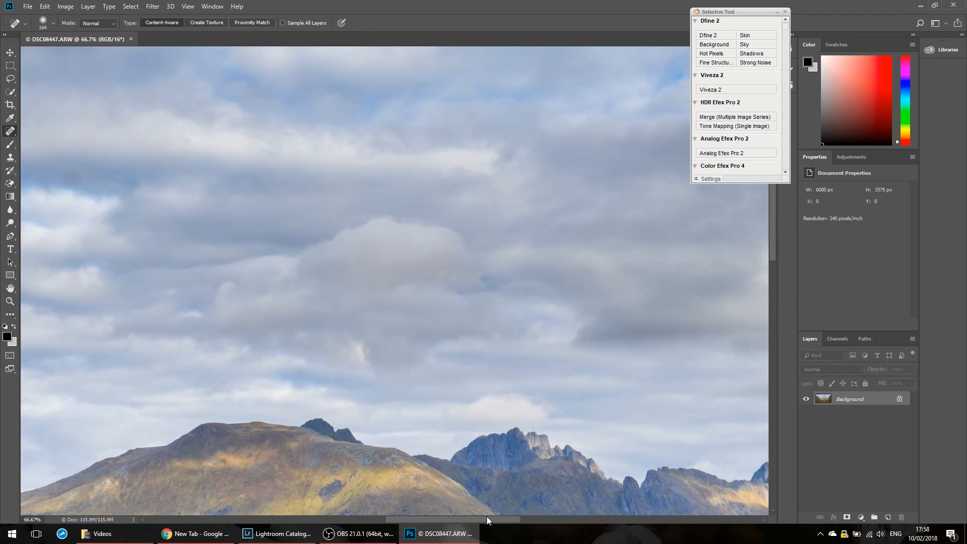
pyautogui.moveTo(488, 519); pyautogui.dragTo(432, 519)
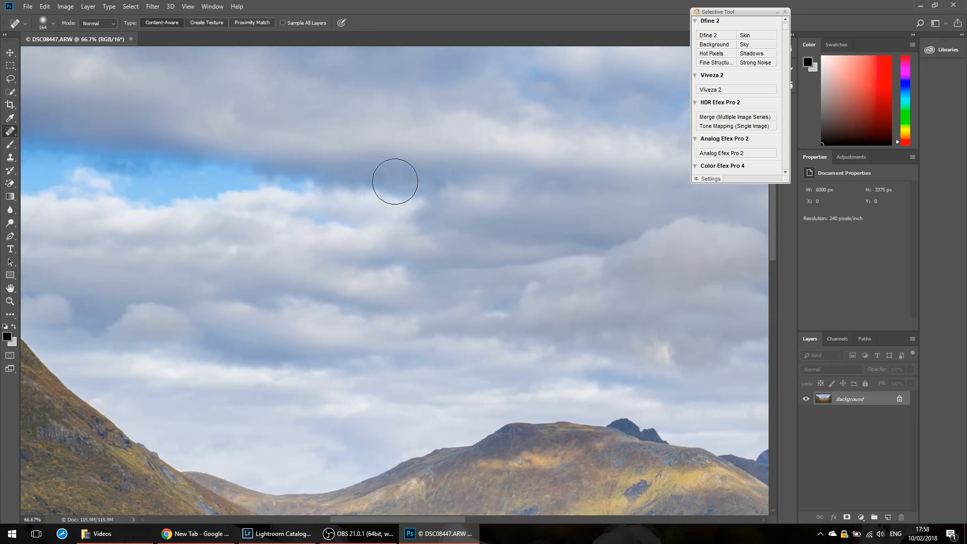
pyautogui.rightClick(14, 135)
pyautogui.click(46, 134)
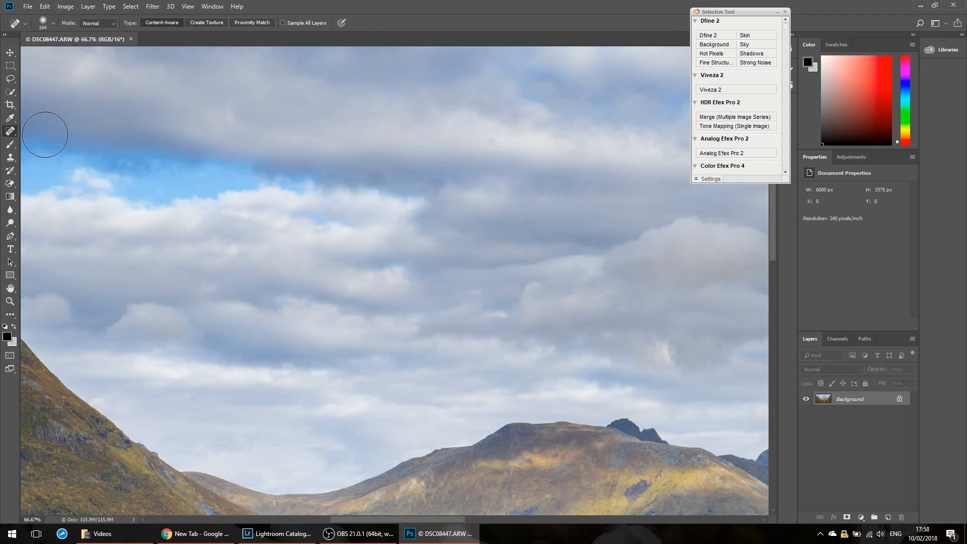
pyautogui.click(54, 23)
pyautogui.moveTo(61, 53); pyautogui.dragTo(49, 53)
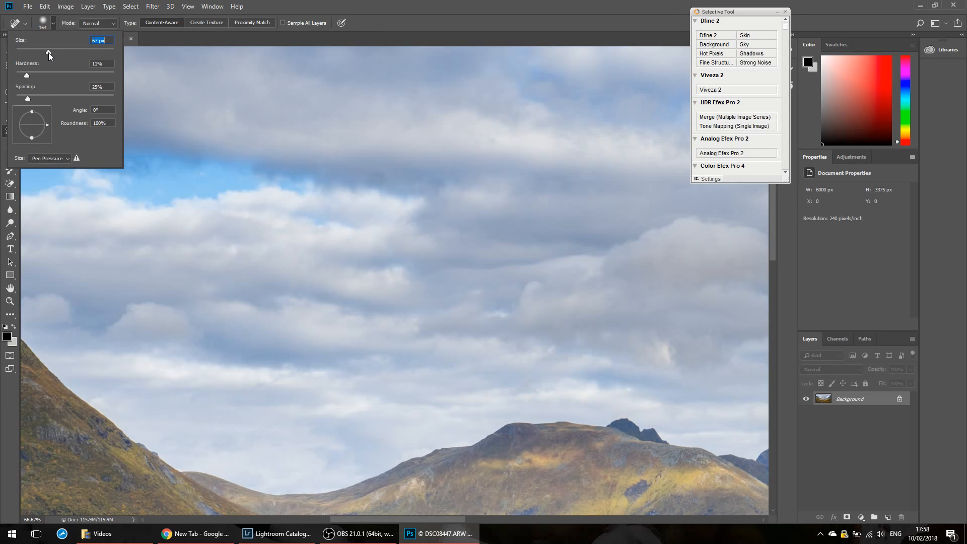
pyautogui.moveTo(378, 176)
pyautogui.mouseDown()
pyautogui.moveTo(370, 185)
pyautogui.moveTo(376, 178)
pyautogui.moveTo(378, 187)
pyautogui.mouseUp()
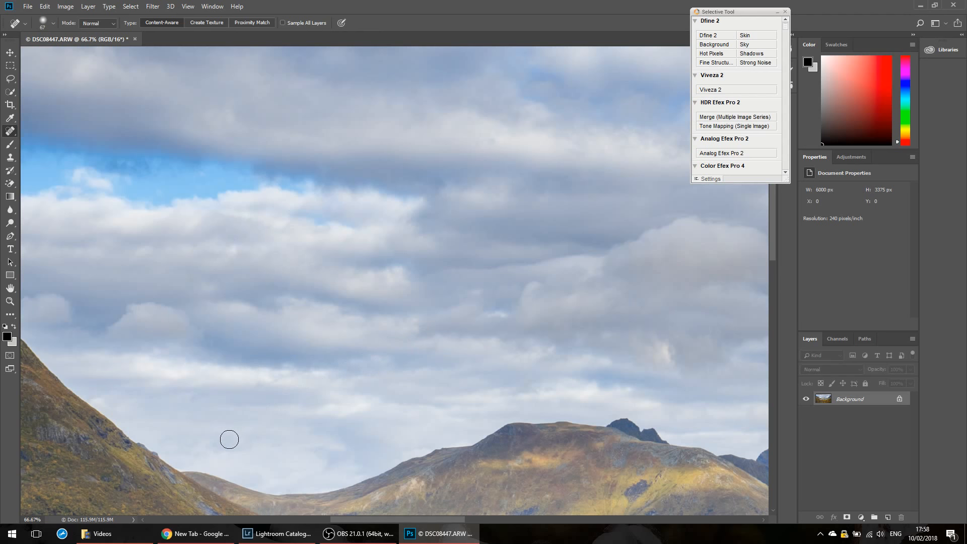
# - Fit the whole photo in view and open it in the Color Efex Pro 4 filter
pyautogui.hotkey('ctrl', '-')
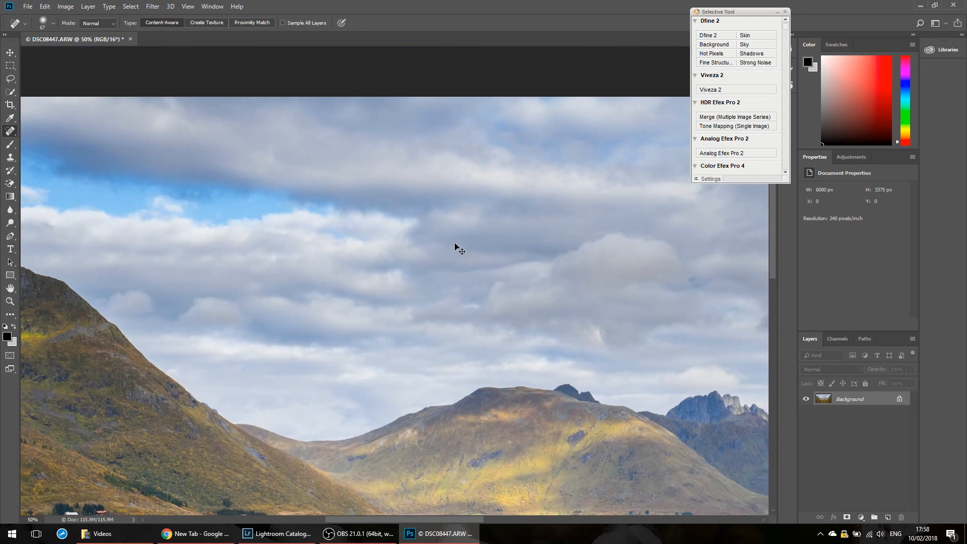
pyautogui.hotkey('ctrl', '-')
pyautogui.hotkey('ctrl', '-')
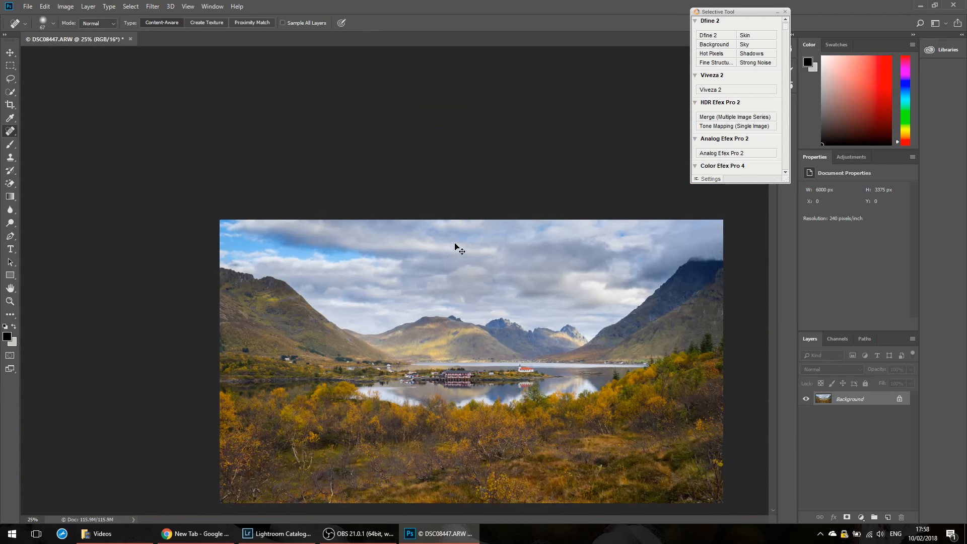
pyautogui.hotkey('ctrl', '-')
pyautogui.click(784, 173)
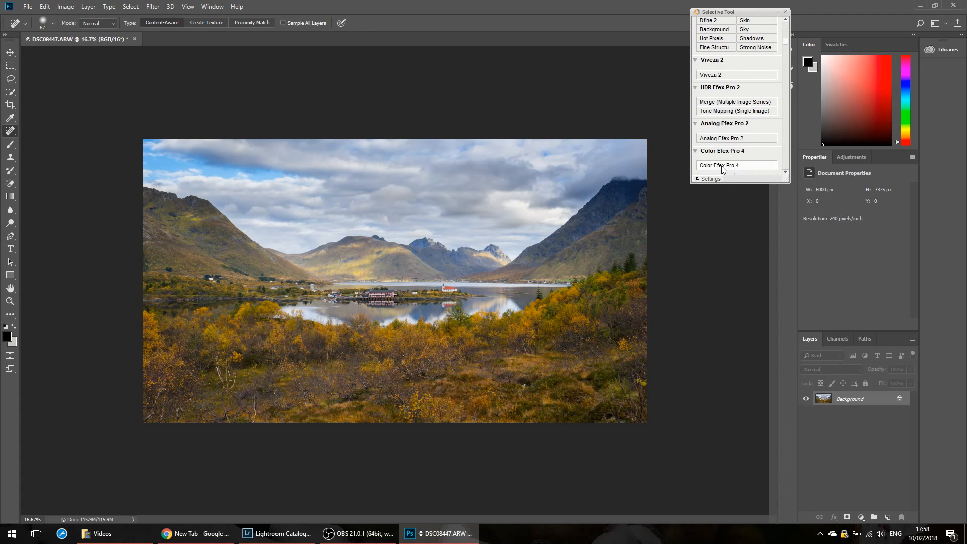
pyautogui.click(721, 169)
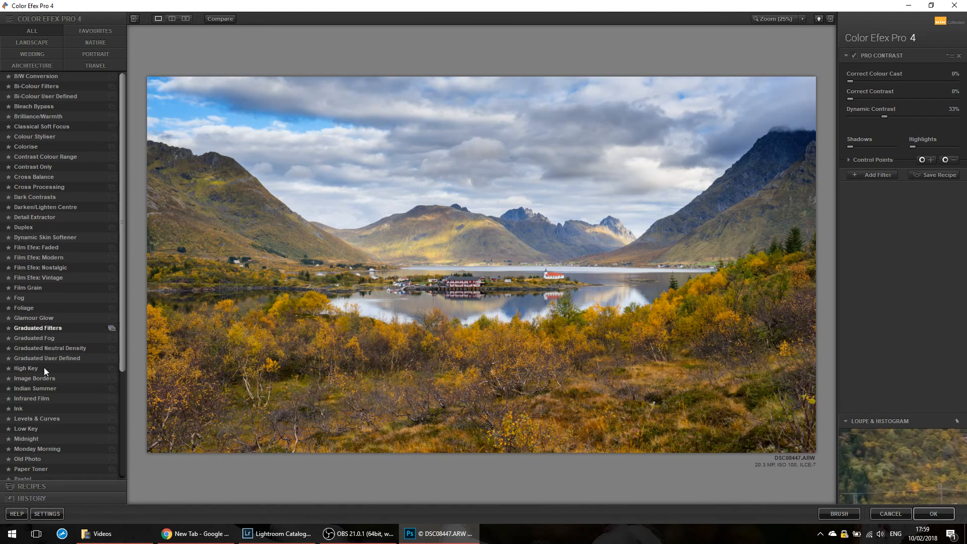
# - Apply the Skylight Filter to the photo and fine-tune its Strength
pyautogui.moveTo(122, 225); pyautogui.dragTo(120, 348)
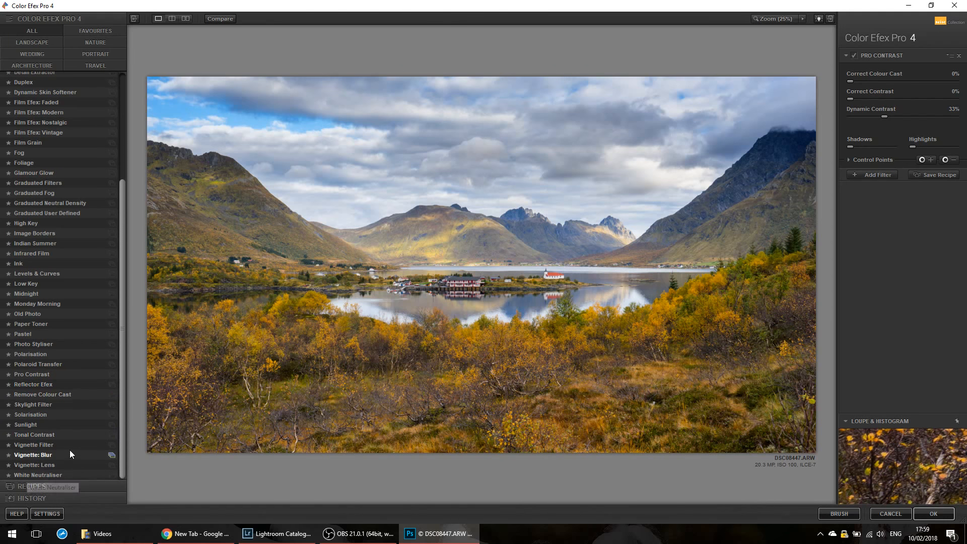
pyautogui.click(35, 406)
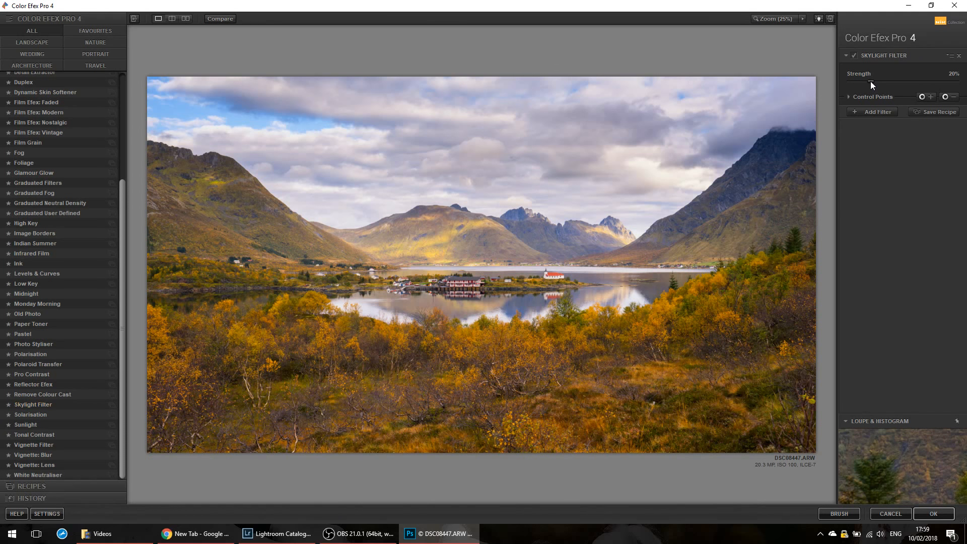
pyautogui.moveTo(867, 84); pyautogui.dragTo(869, 83)
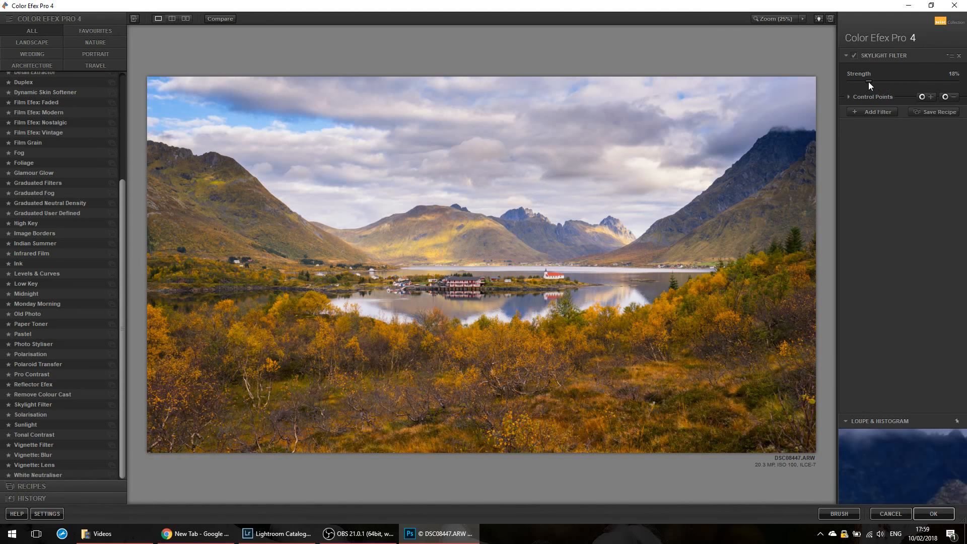
pyautogui.moveTo(898, 84); pyautogui.dragTo(862, 80)
# - Add a Pro Contrast filter on top of Skylight, try Dynamic Contrast at 100%, and settle on 30%
pyautogui.click(874, 112)
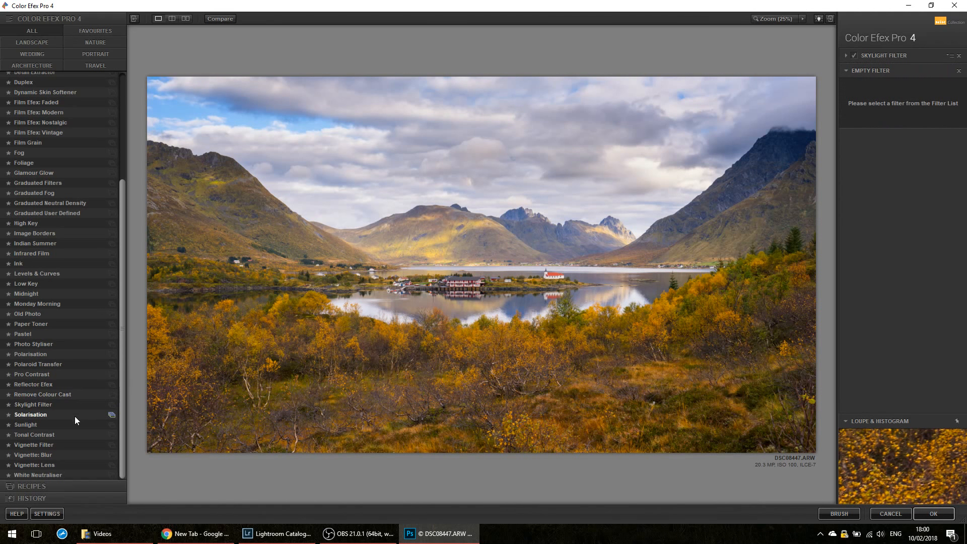
pyautogui.click(39, 374)
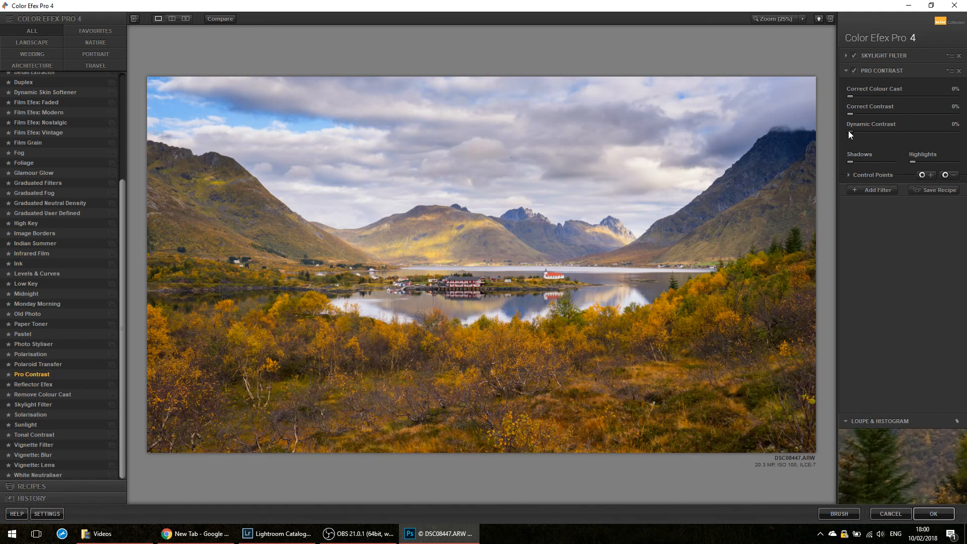
pyautogui.moveTo(848, 131); pyautogui.dragTo(958, 135)
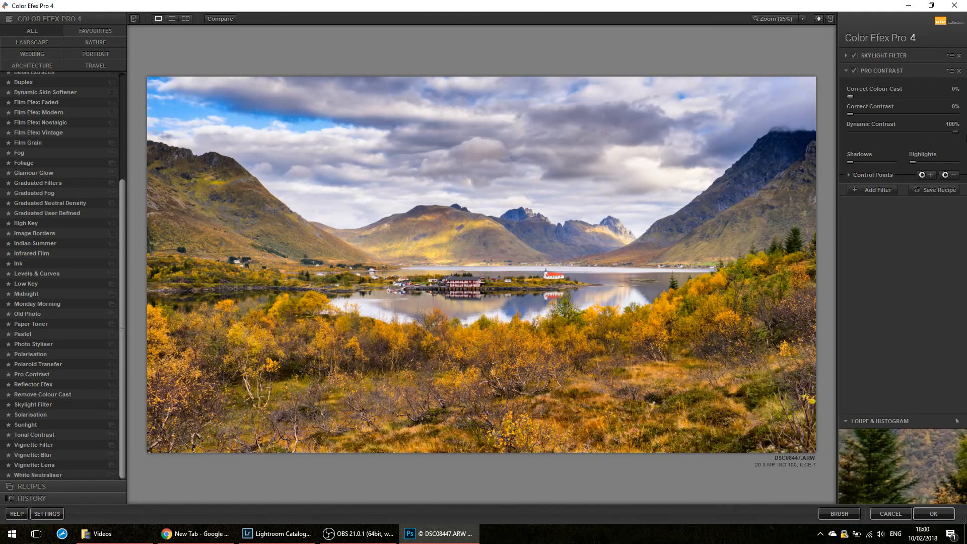
pyautogui.moveTo(953, 132); pyautogui.dragTo(875, 135)
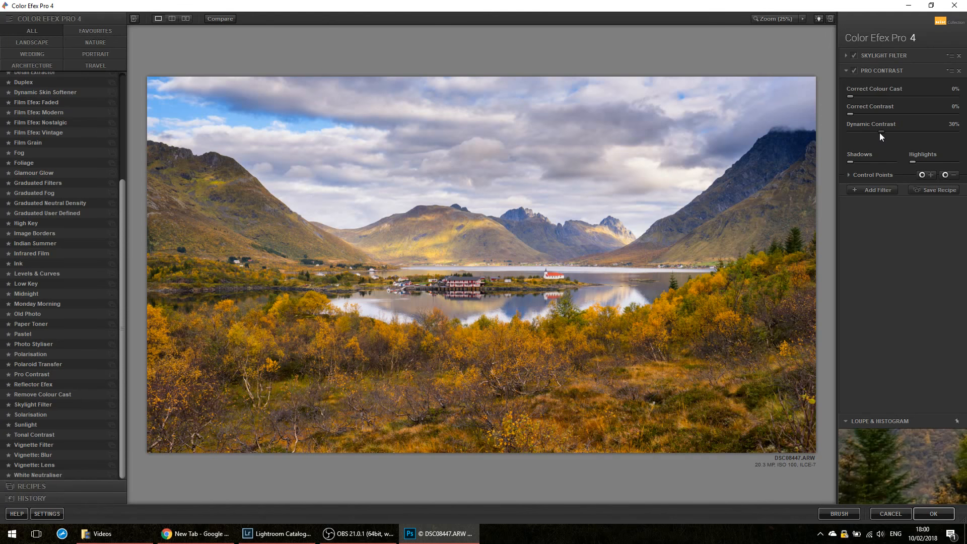
# - Add a third filter, trying Sunlight and replacing it with Darken/Lighten Centre
pyautogui.click(875, 190)
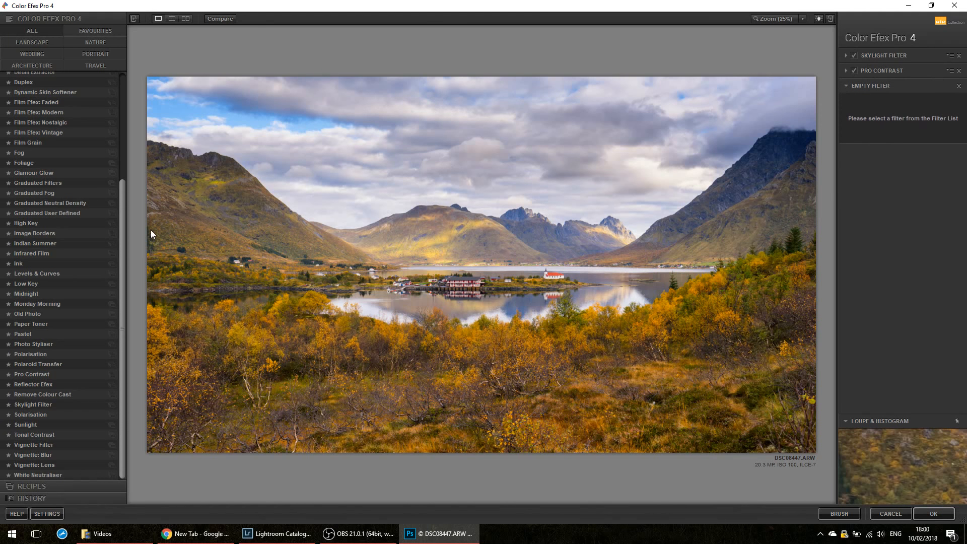
pyautogui.click(34, 425)
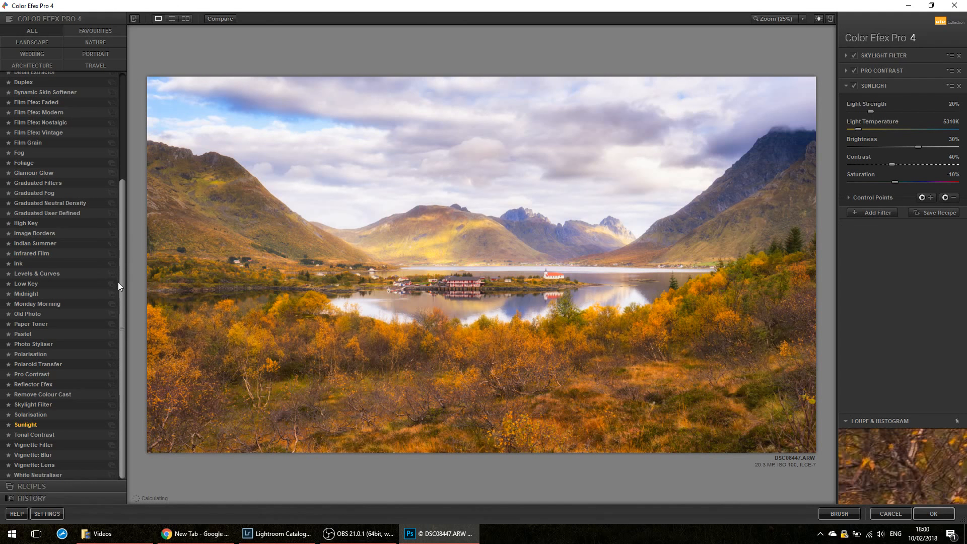
pyautogui.moveTo(122, 292); pyautogui.dragTo(122, 240)
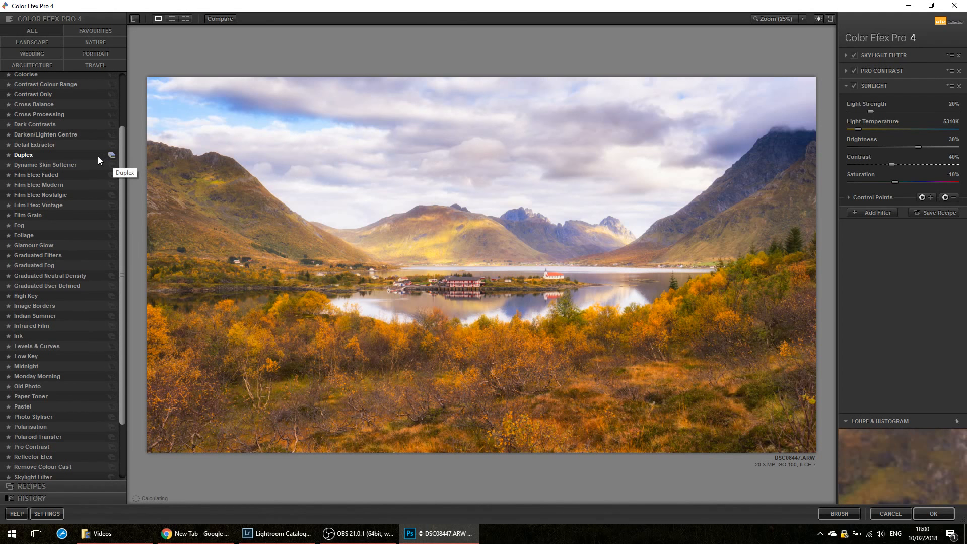
pyautogui.click(54, 134)
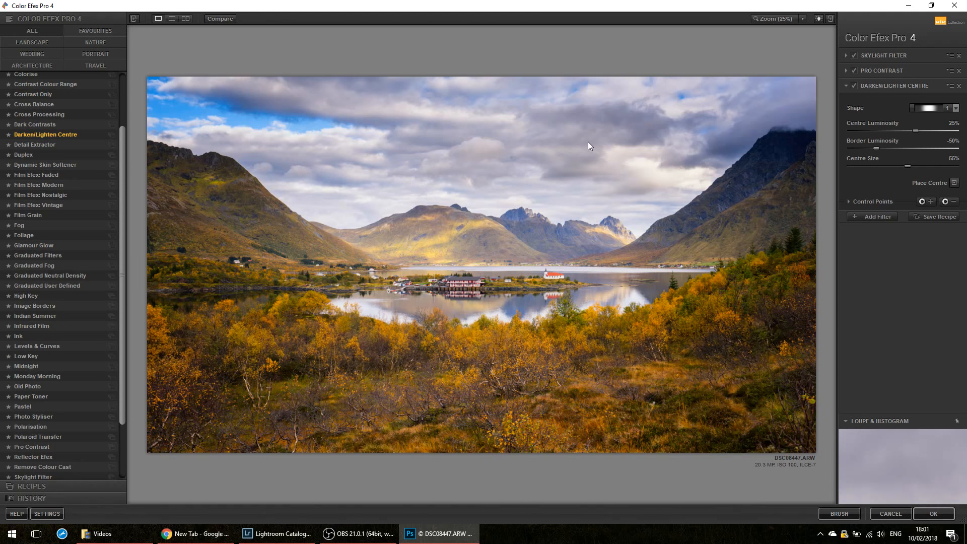
# - Try a Vignette: Lens filter with Amount -13% in place of Darken/Lighten Centre, and switch back to Darken/Lighten Centre
pyautogui.click(868, 215)
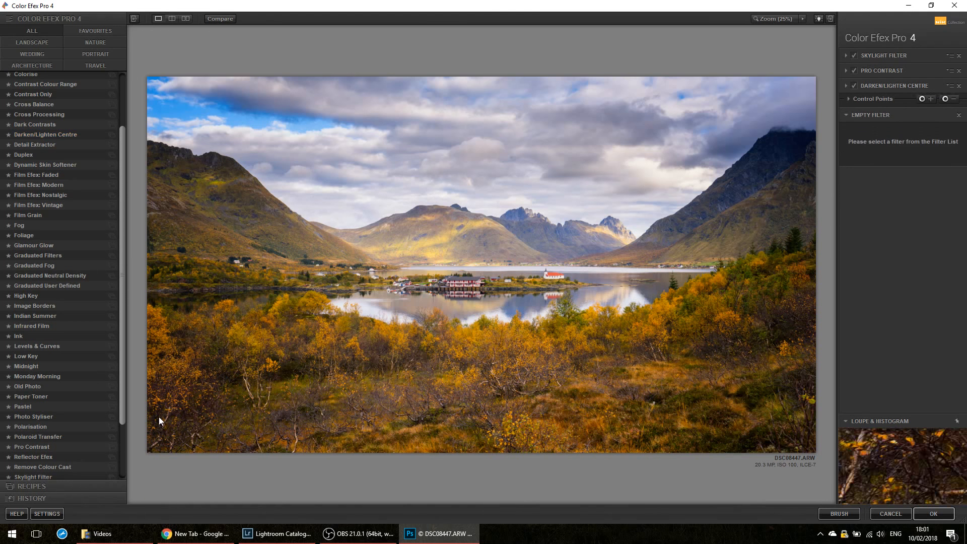
pyautogui.scroll(-3, 122, 433)
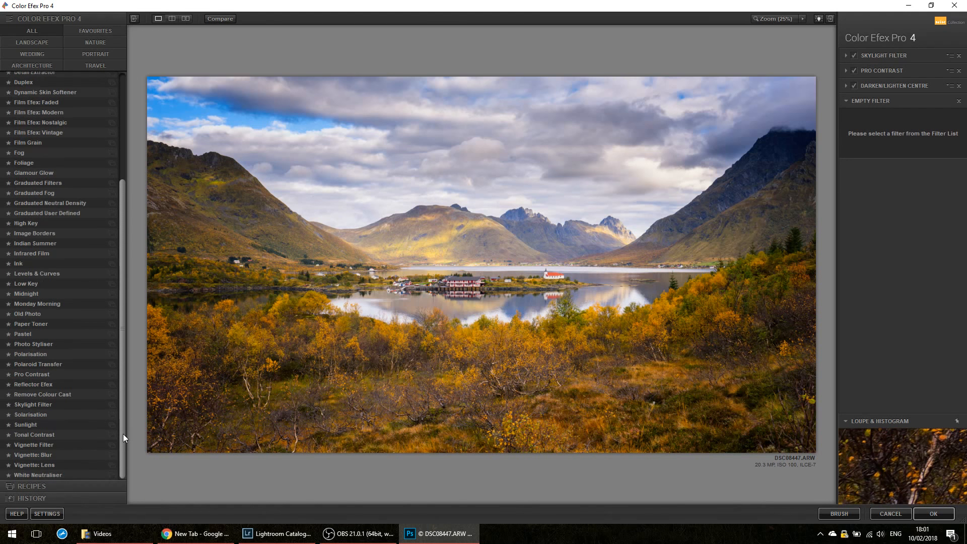
pyautogui.click(42, 465)
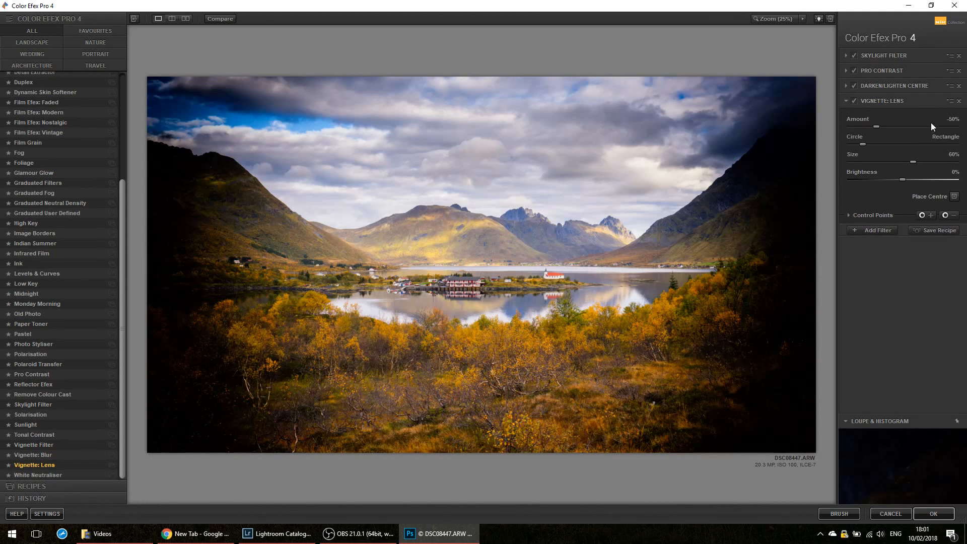
pyautogui.click(854, 86)
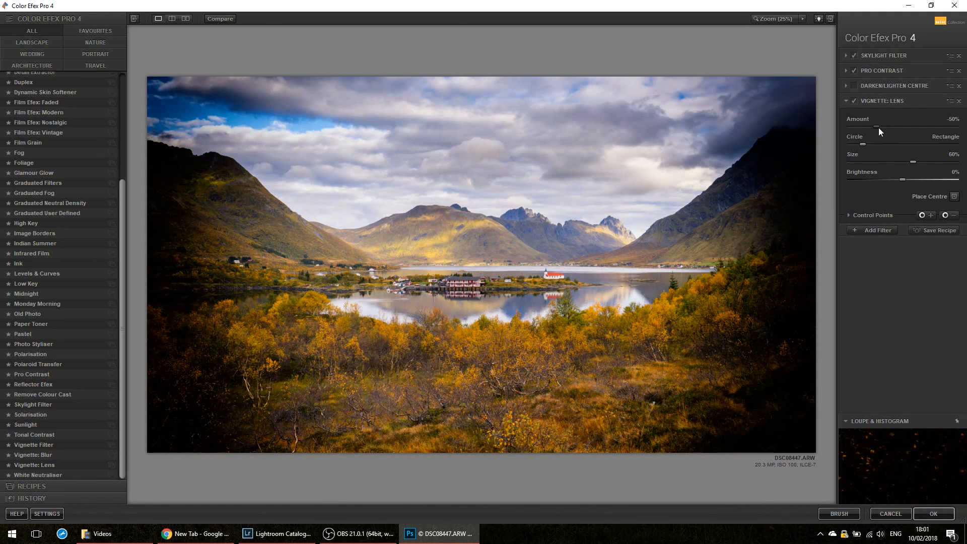
pyautogui.moveTo(878, 126); pyautogui.dragTo(898, 126)
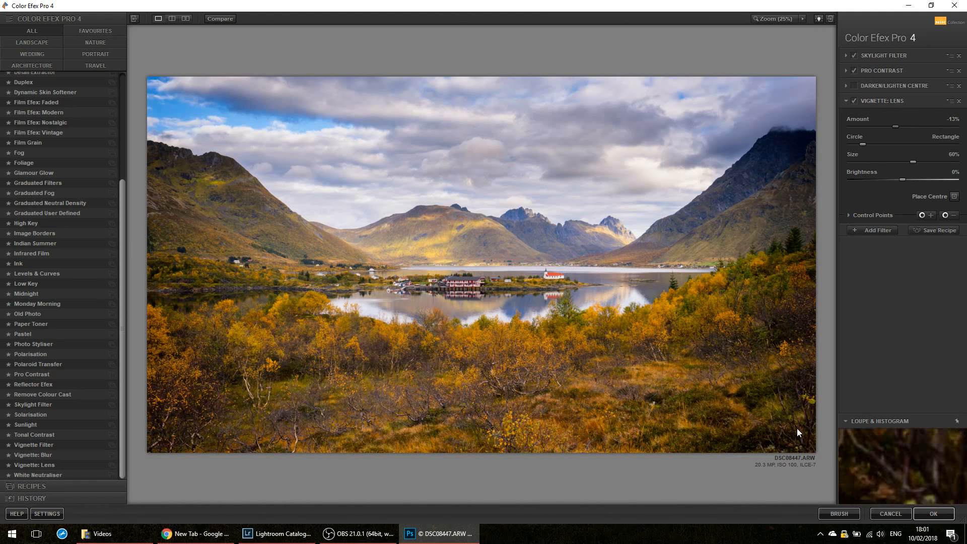
pyautogui.click(853, 100)
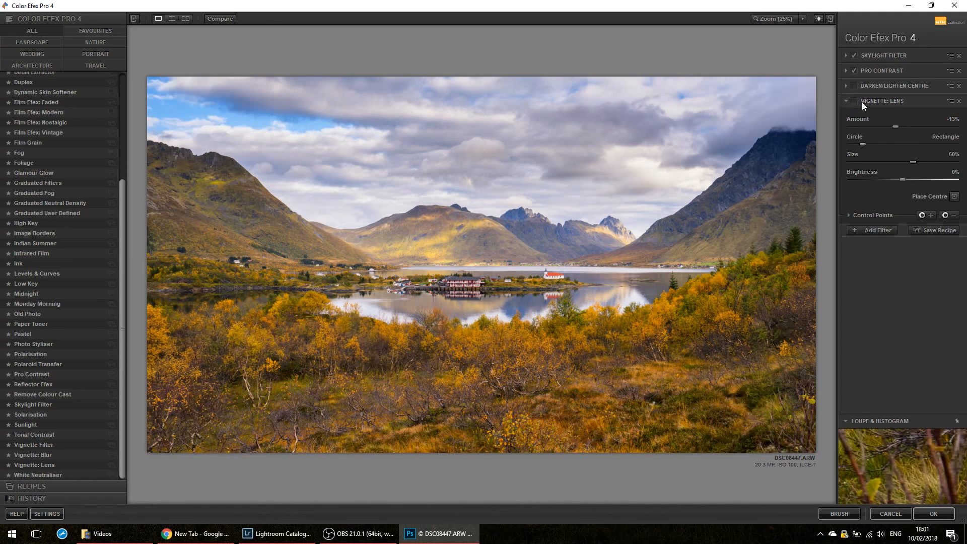
pyautogui.click(854, 86)
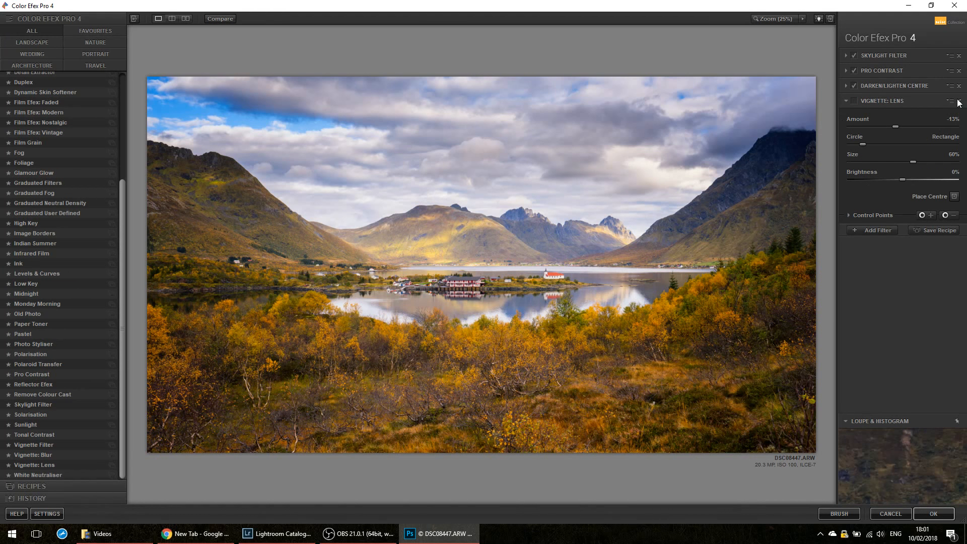
# - Reduce the Centre Size of the Darken/Lighten Centre filter to 34%
pyautogui.click(898, 85)
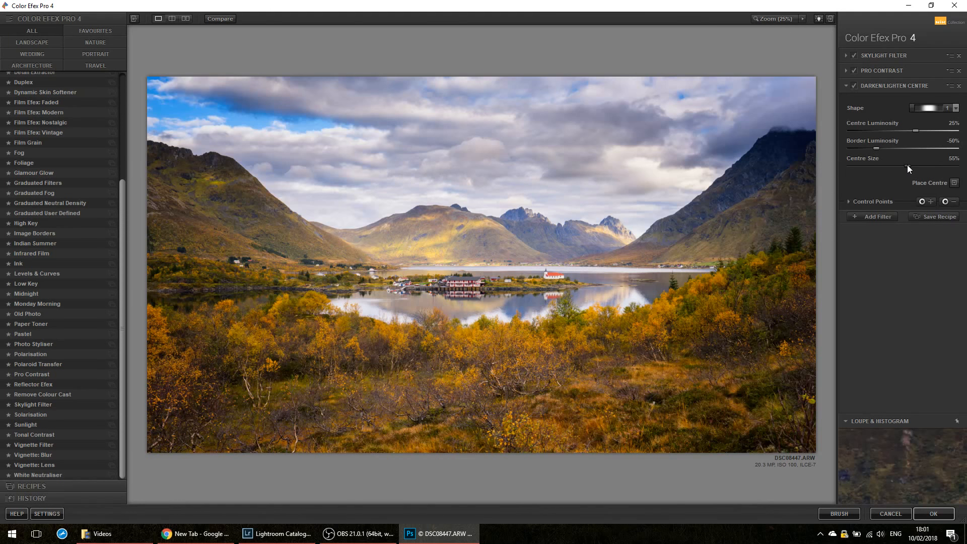
pyautogui.moveTo(884, 170)
pyautogui.mouseDown()
pyautogui.moveTo(866, 169)
pyautogui.moveTo(957, 163)
pyautogui.moveTo(888, 168)
pyautogui.mouseUp()
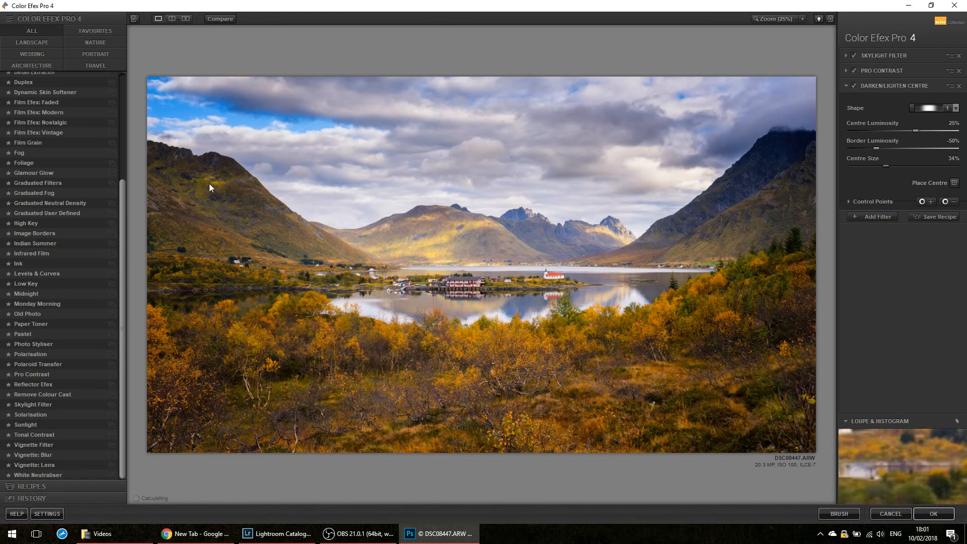
# - Add a Cross Processing filter with method C04 and compare the photo with and without it
pyautogui.click(880, 215)
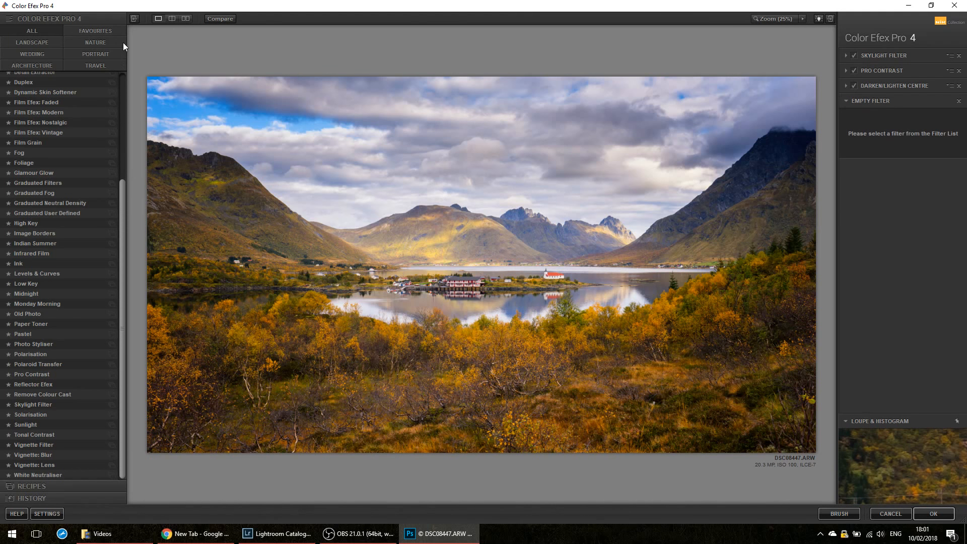
pyautogui.scroll(5, 122, 129)
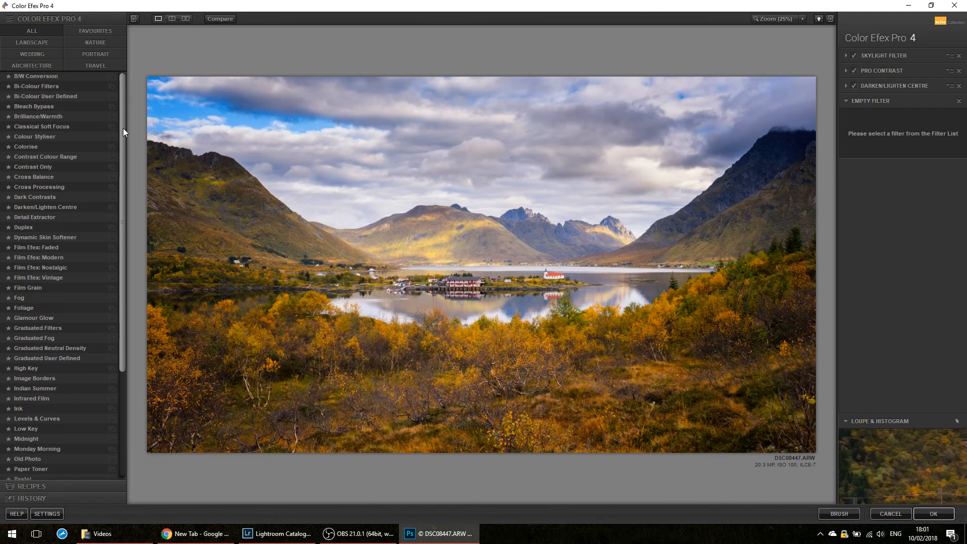
pyautogui.click(52, 187)
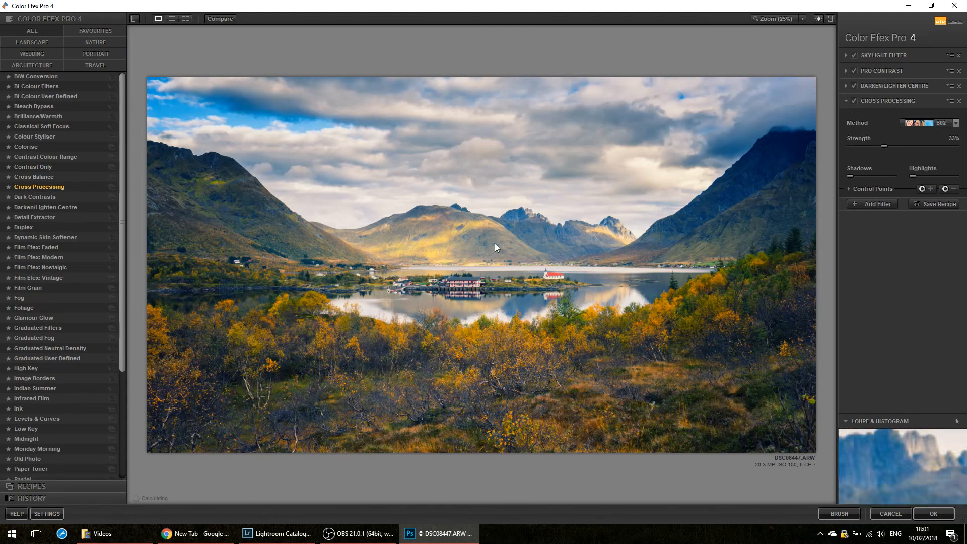
pyautogui.click(925, 125)
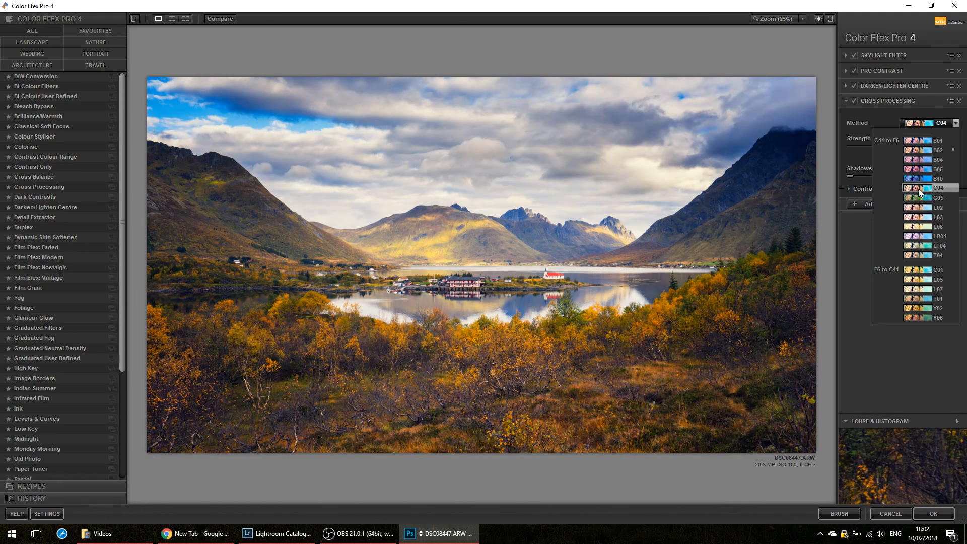
pyautogui.click(923, 189)
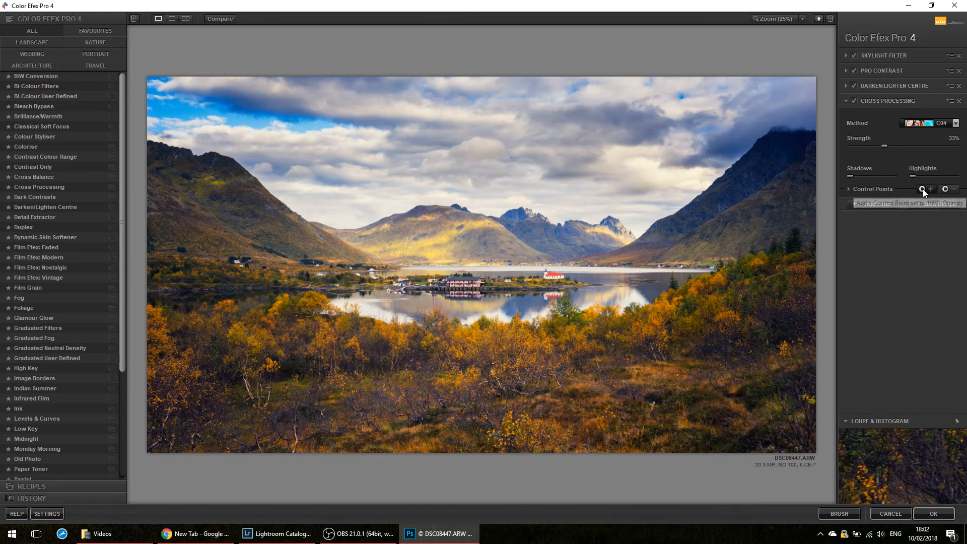
pyautogui.click(855, 99)
pyautogui.click(854, 99)
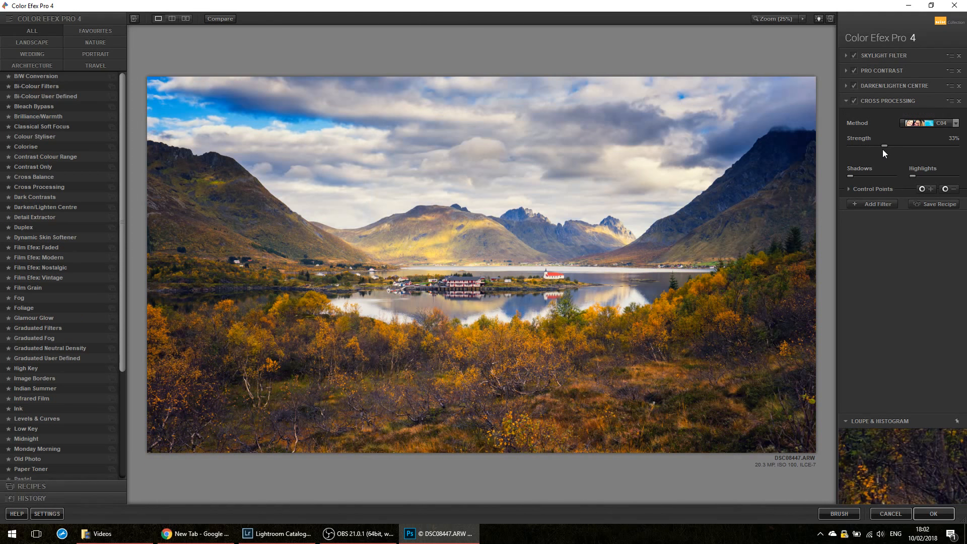
# - Set the Darken/Lighten Centre filter's Border Luminosity to -19% and apply the filter stack to the photo
pyautogui.click(872, 85)
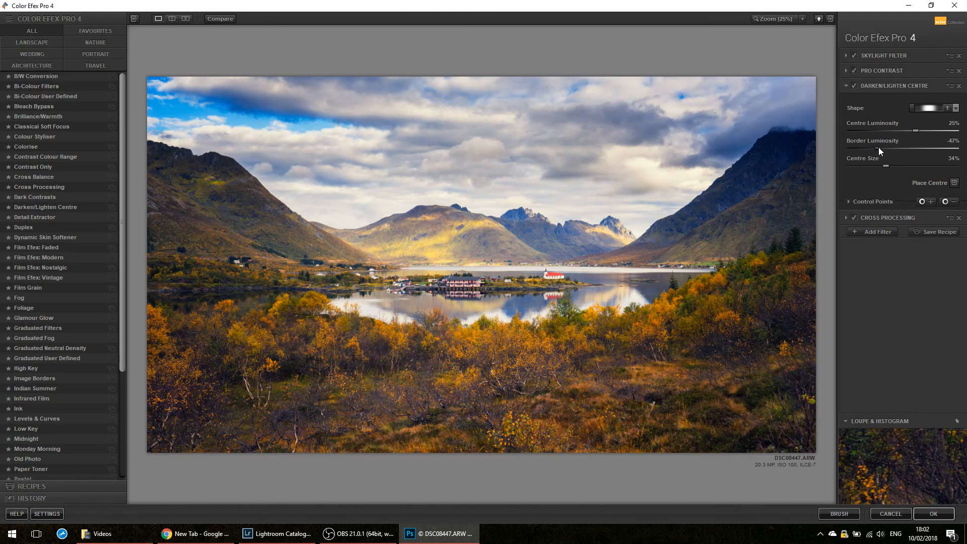
pyautogui.moveTo(878, 148); pyautogui.dragTo(891, 148)
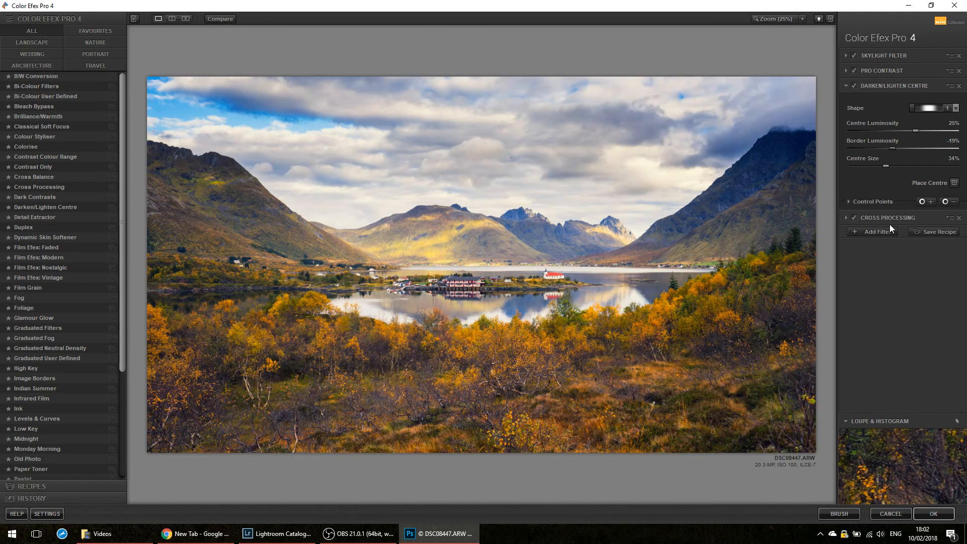
pyautogui.click(922, 513)
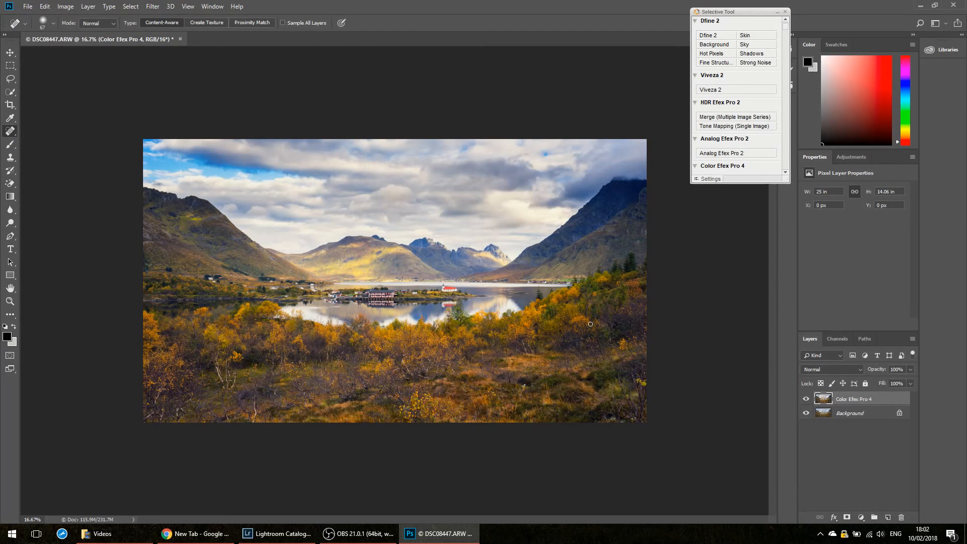
# - Toggle the visibility of the Color Efex Pro 4 layer to compare the photo before and after the filters
pyautogui.click(805, 399)
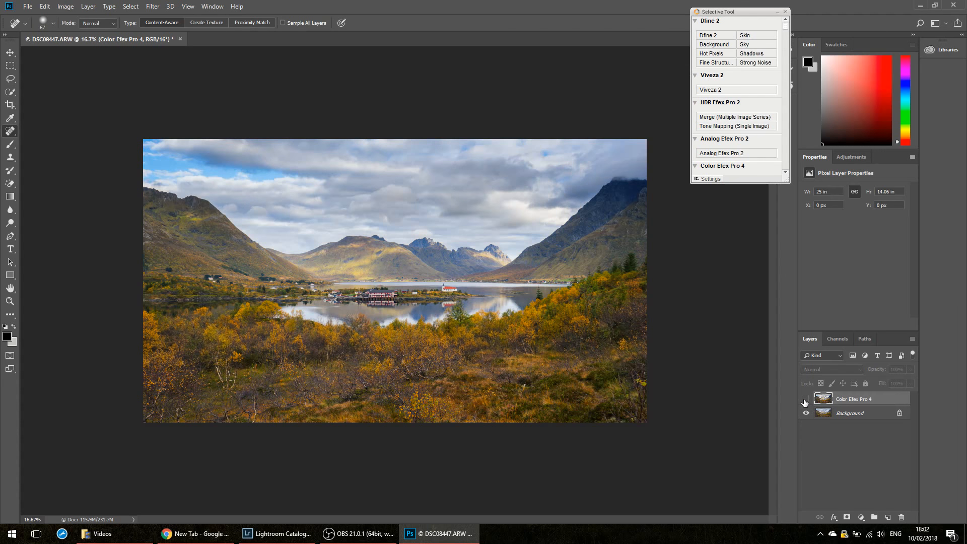
pyautogui.click(805, 399)
pyautogui.click(805, 400)
pyautogui.click(805, 399)
pyautogui.click(805, 399)
pyautogui.click(805, 399)
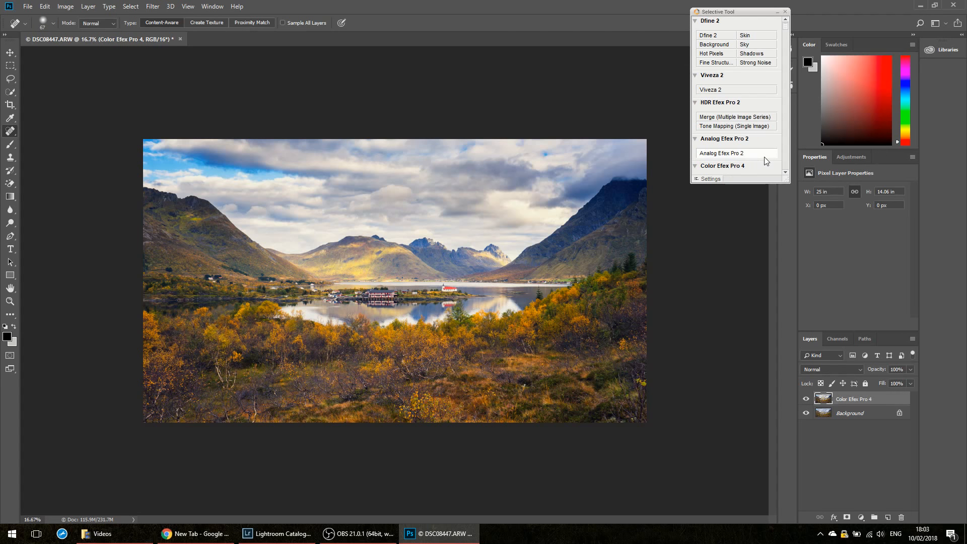
# - Try a Color Efex Pro 4 Indian Summer filter on the photo with method 2 and Enhance Foliage at 36%
pyautogui.click(786, 173)
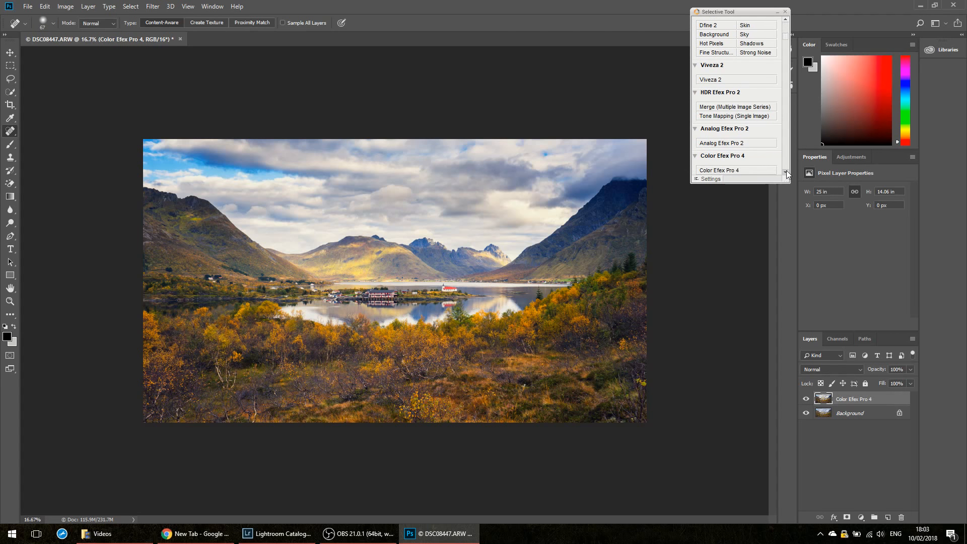
pyautogui.click(755, 171)
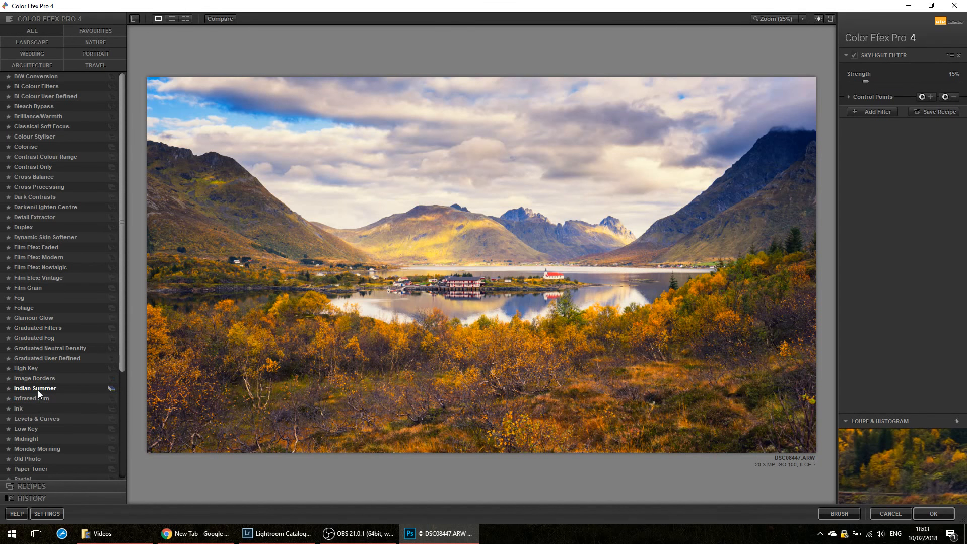
pyautogui.click(38, 390)
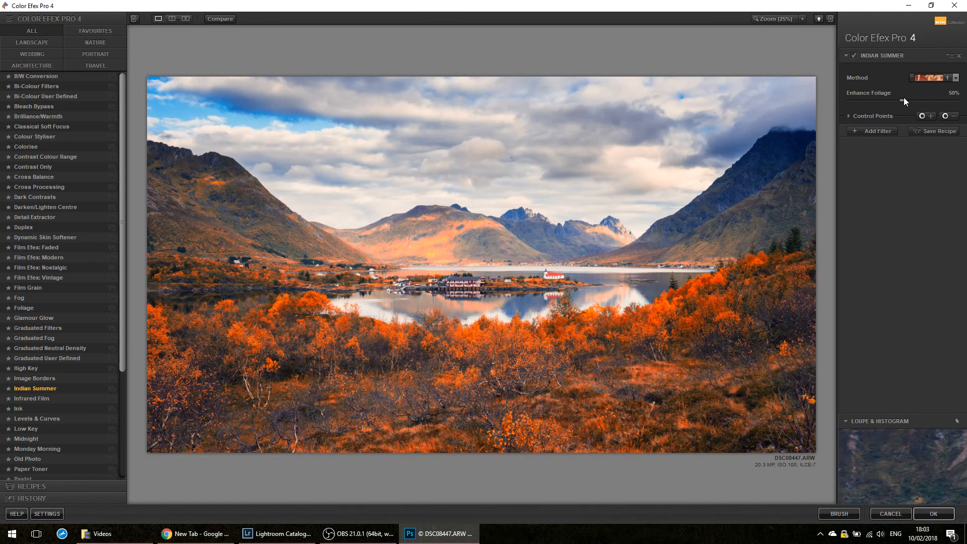
pyautogui.moveTo(903, 99); pyautogui.dragTo(880, 100)
pyautogui.click(923, 76)
pyautogui.click(924, 98)
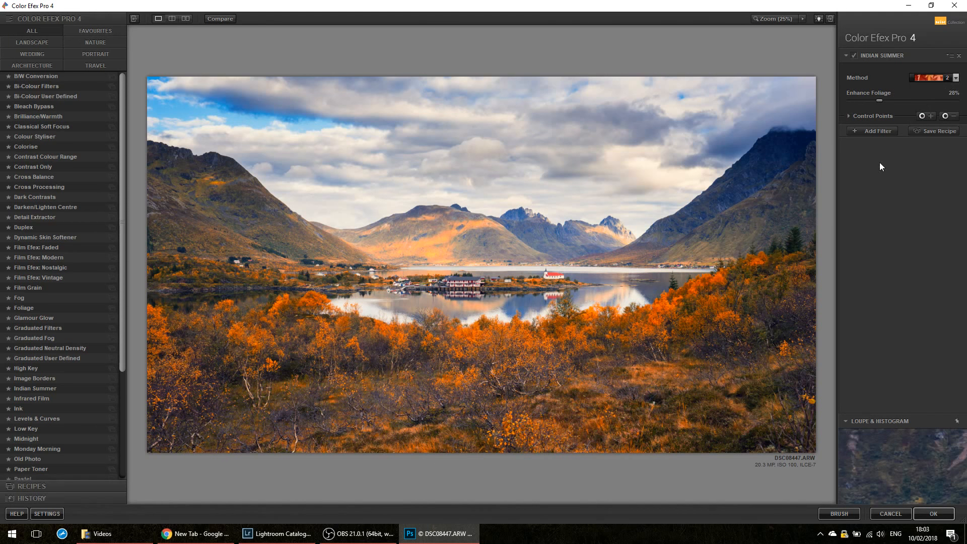
pyautogui.moveTo(879, 99)
pyautogui.mouseDown()
pyautogui.moveTo(910, 99)
pyautogui.moveTo(893, 100)
pyautogui.mouseUp()
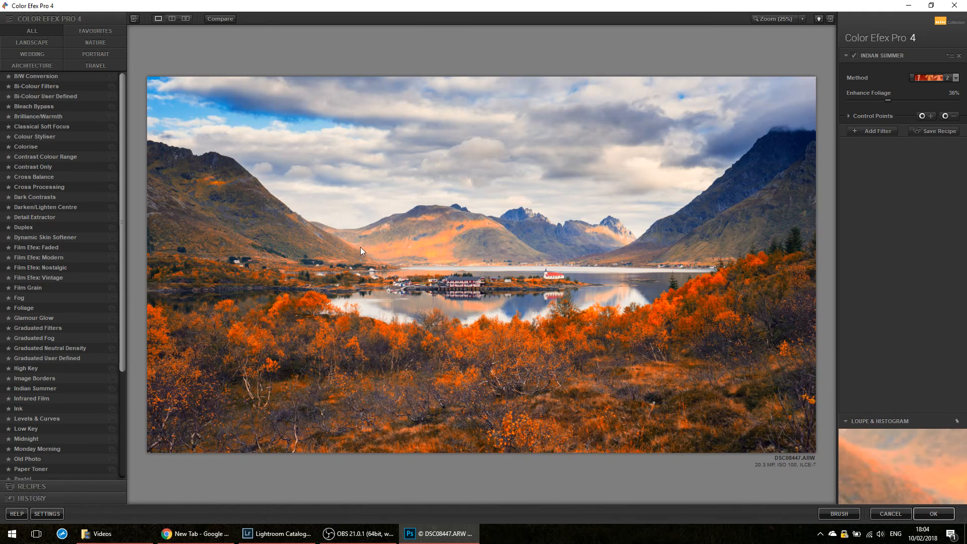
pyautogui.click(889, 512)
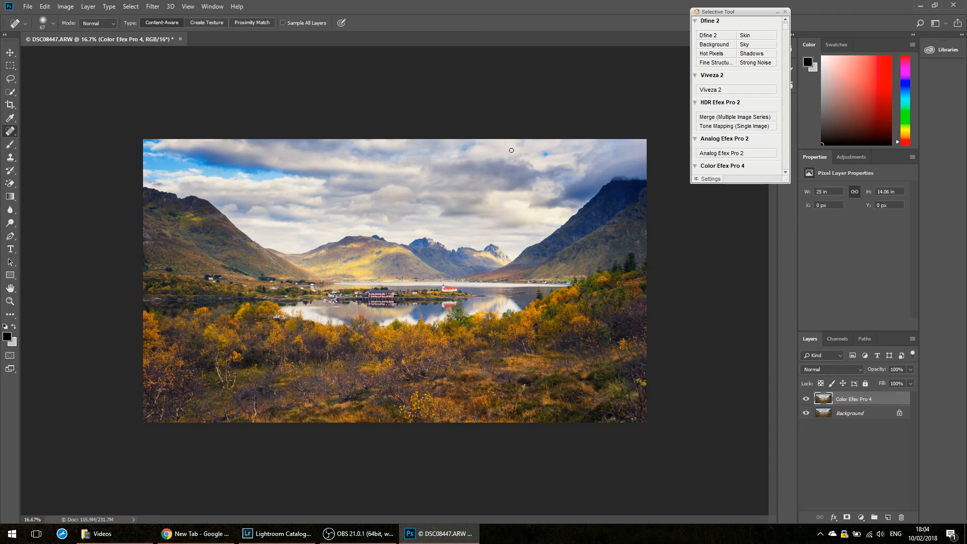
# - Quit Photoshop while saving the filtered photo, and set its Exposure to +0.10 in Lightroom
pyautogui.click(953, 5)
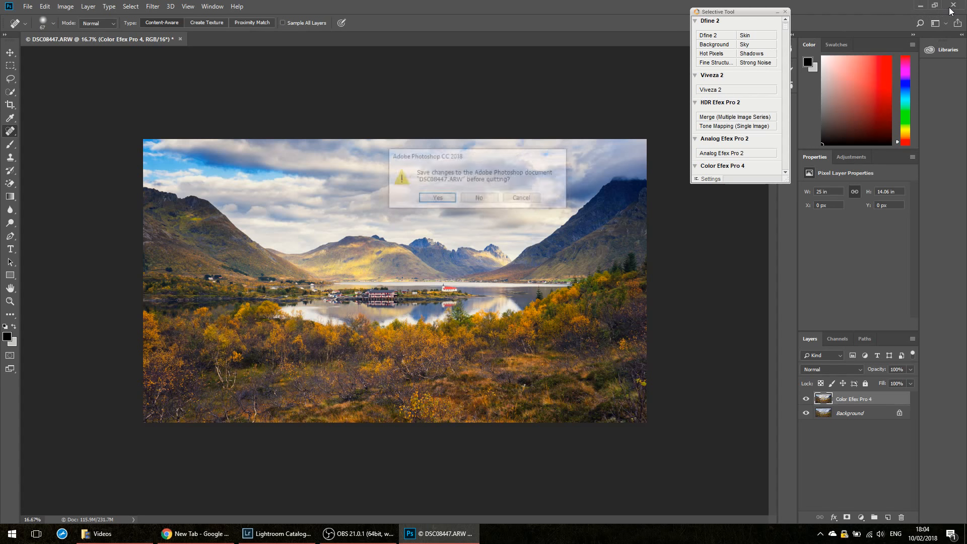
pyautogui.click(434, 199)
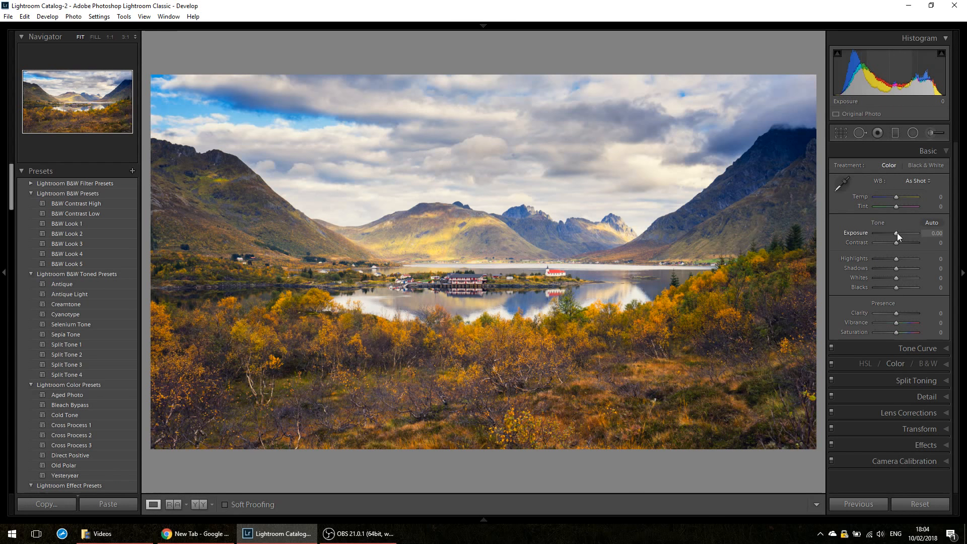
pyautogui.press('Up')
pyautogui.press('Up')
pyautogui.press('Up')
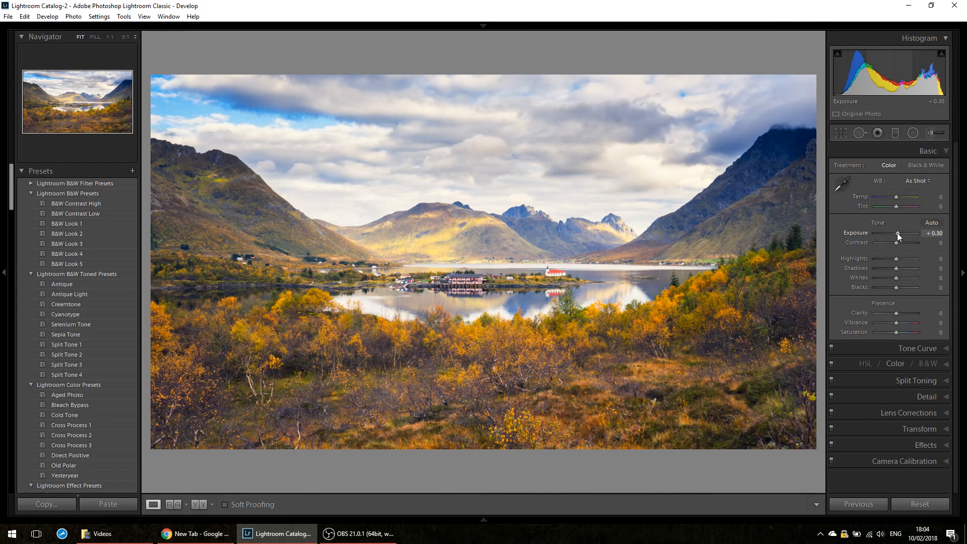
pyautogui.press('Down')
pyautogui.press('Down')
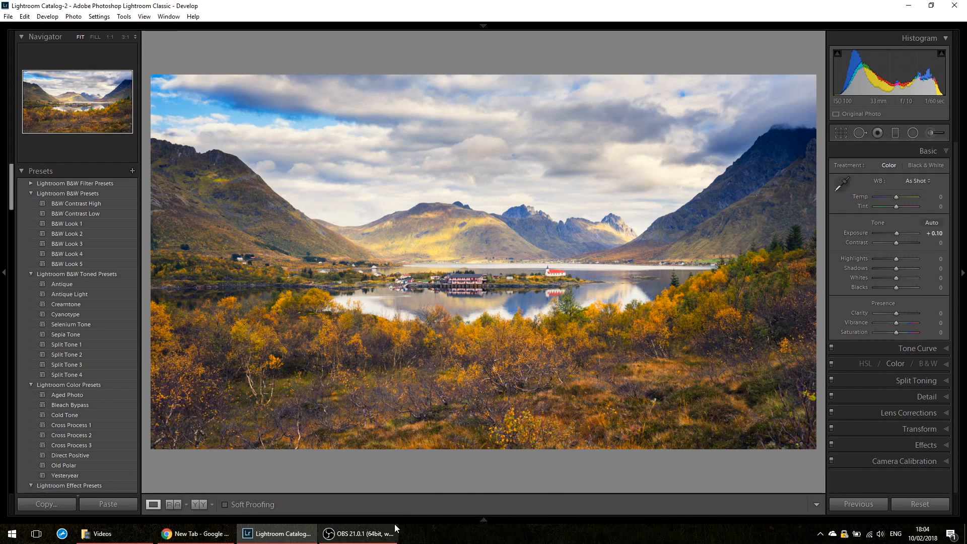
# - Compare the finished photo with the unfiltered DSC08447.ARW version beside it, and return to the finished photo
pyautogui.moveTo(378, 534)
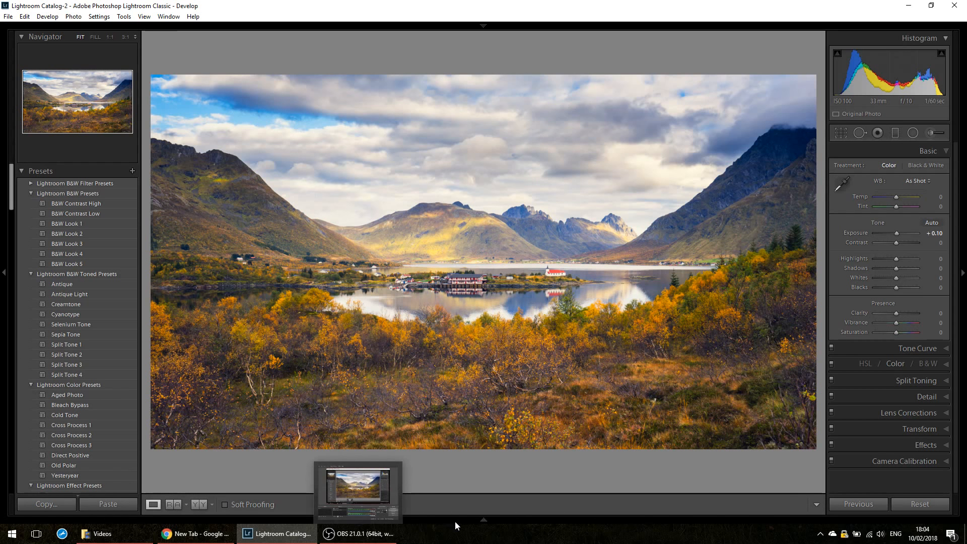
pyautogui.moveTo(455, 521)
pyautogui.click(528, 499)
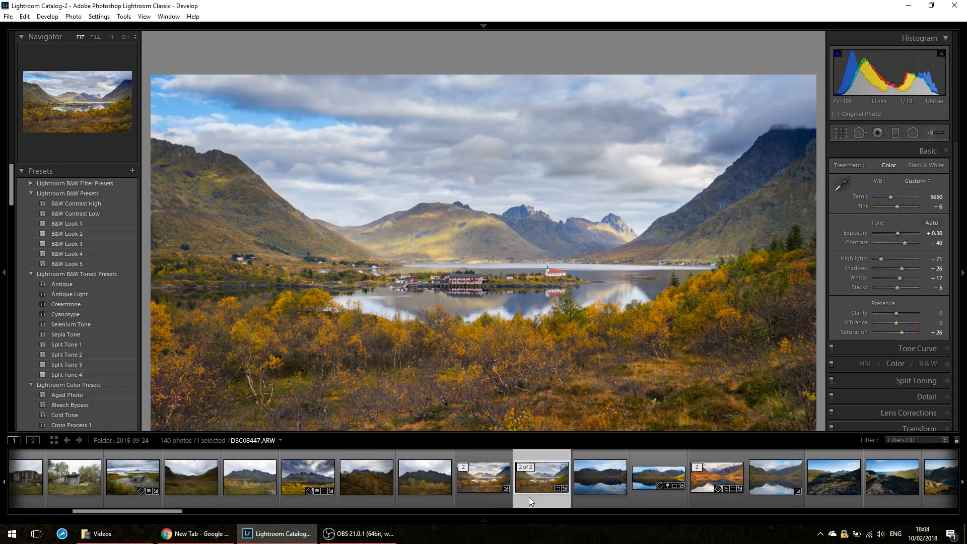
pyautogui.click(487, 497)
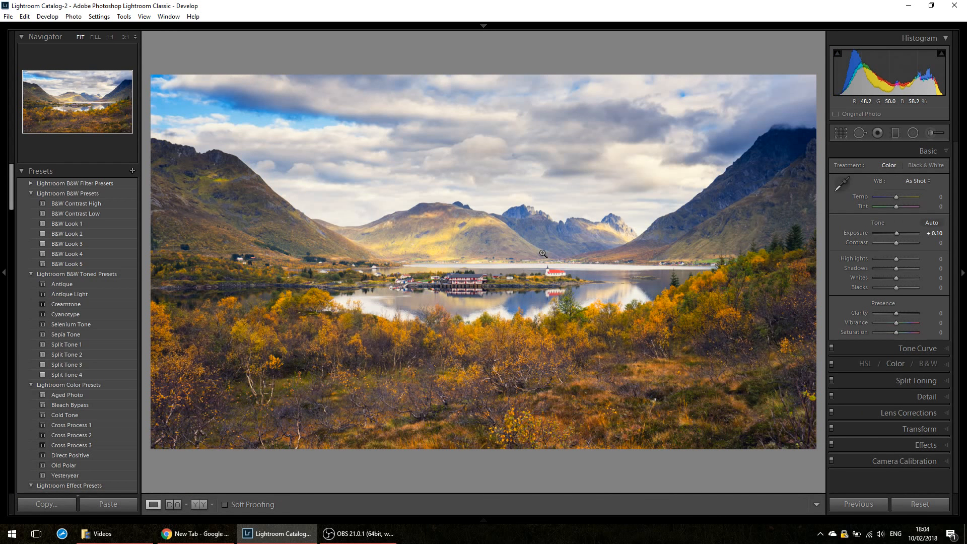
pyautogui.moveTo(384, 539)
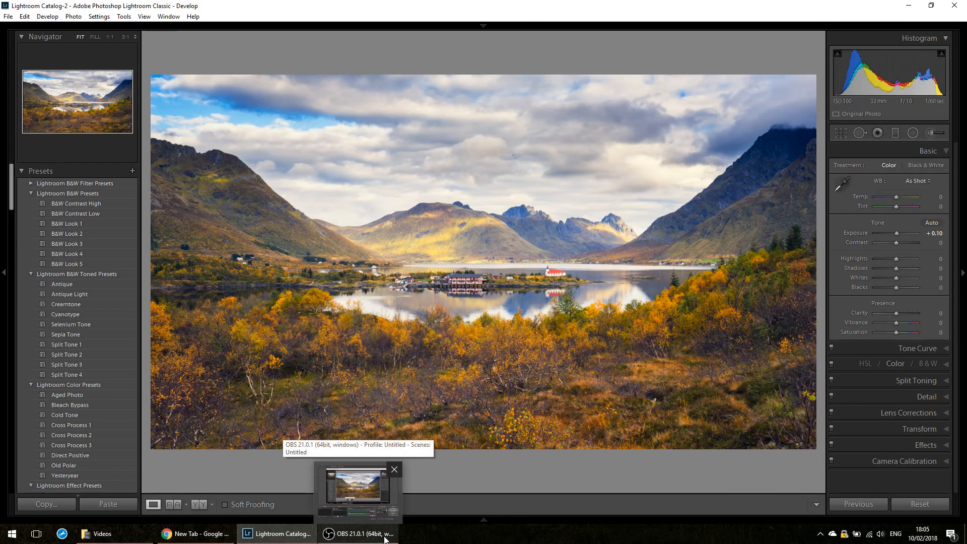